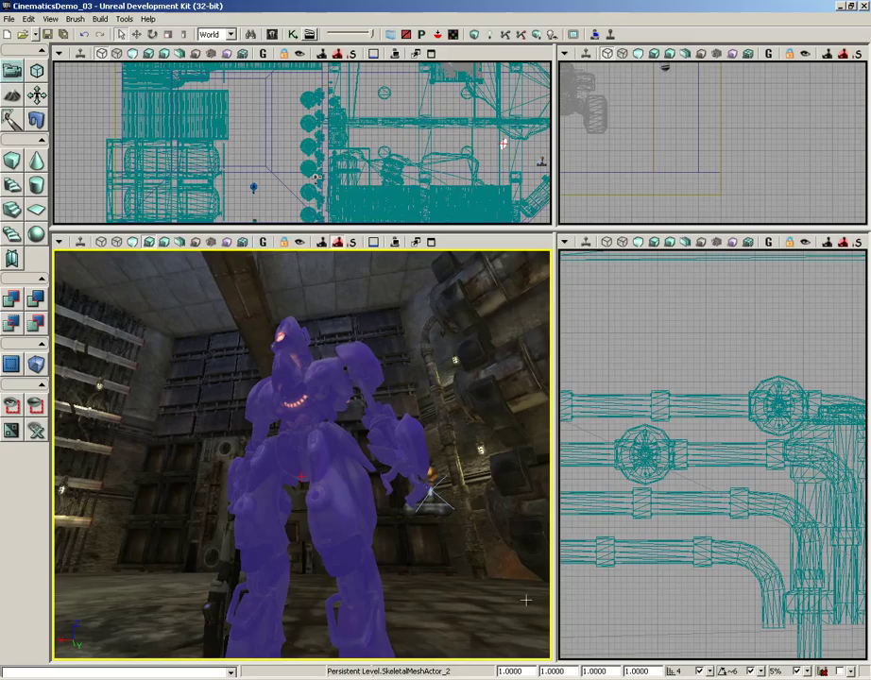
Step: Play the level from the floor of the dark room, trigger the cinematic to preview it, and exit the game
drag(501, 563, 321, 476)
right_drag(321, 476, 411, 491)
drag(411, 491, 497, 558)
right_drag(397, 514, 307, 408)
right_drag(396, 505, 375, 558)
right_click(354, 564)
click(378, 533)
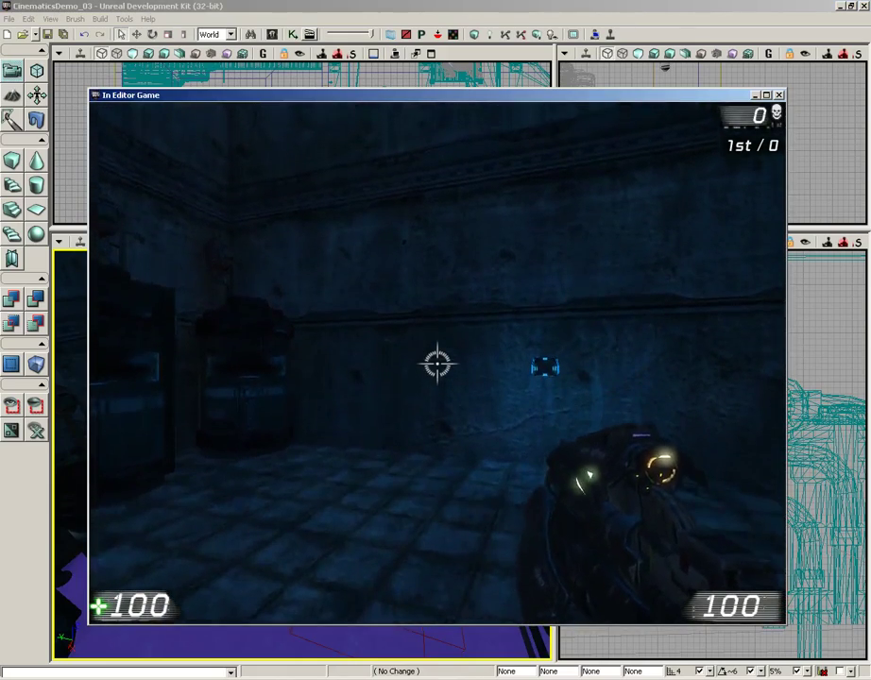
key(w)
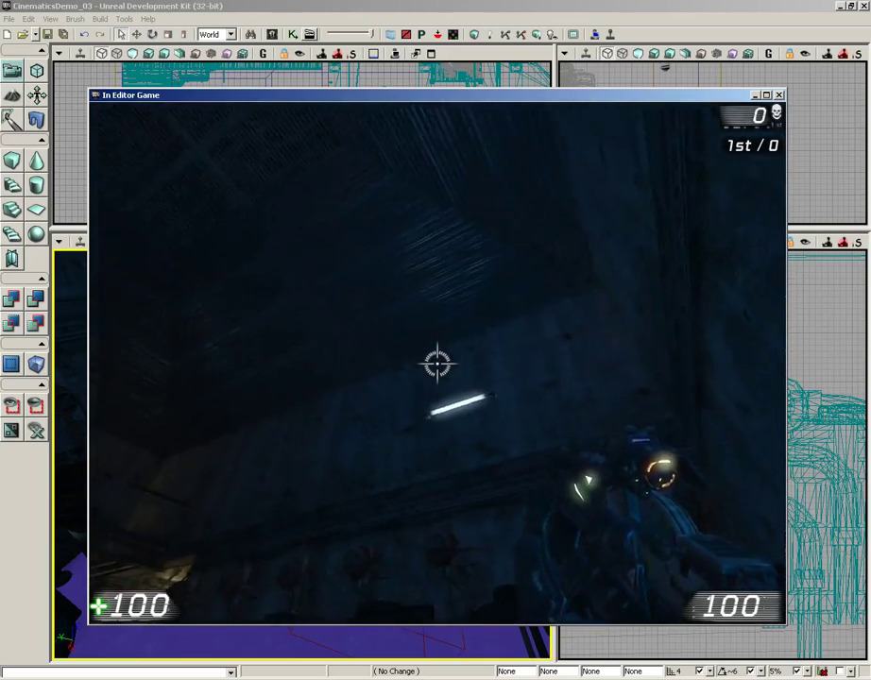
click(437, 363)
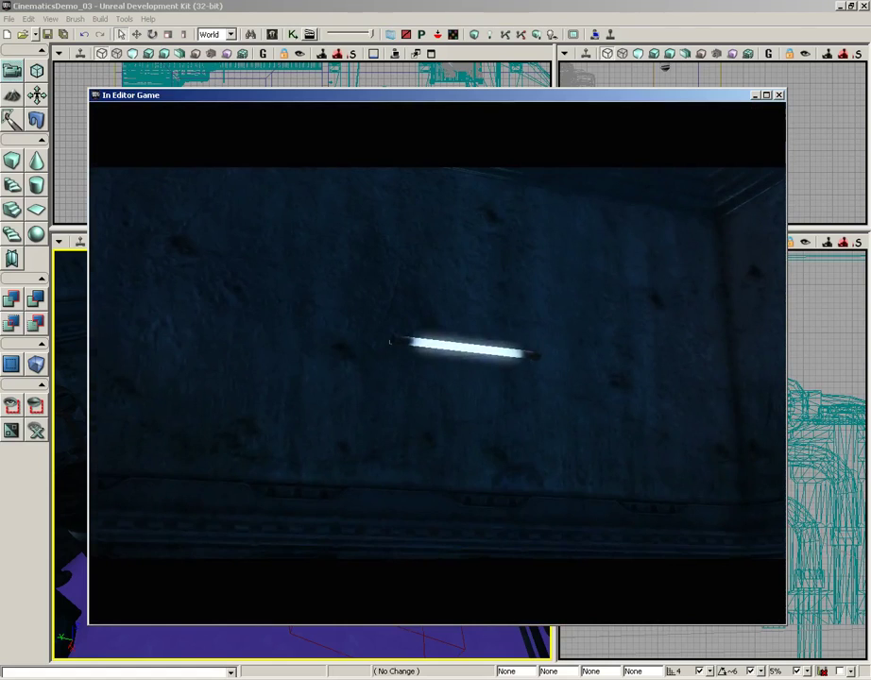
key(Escape)
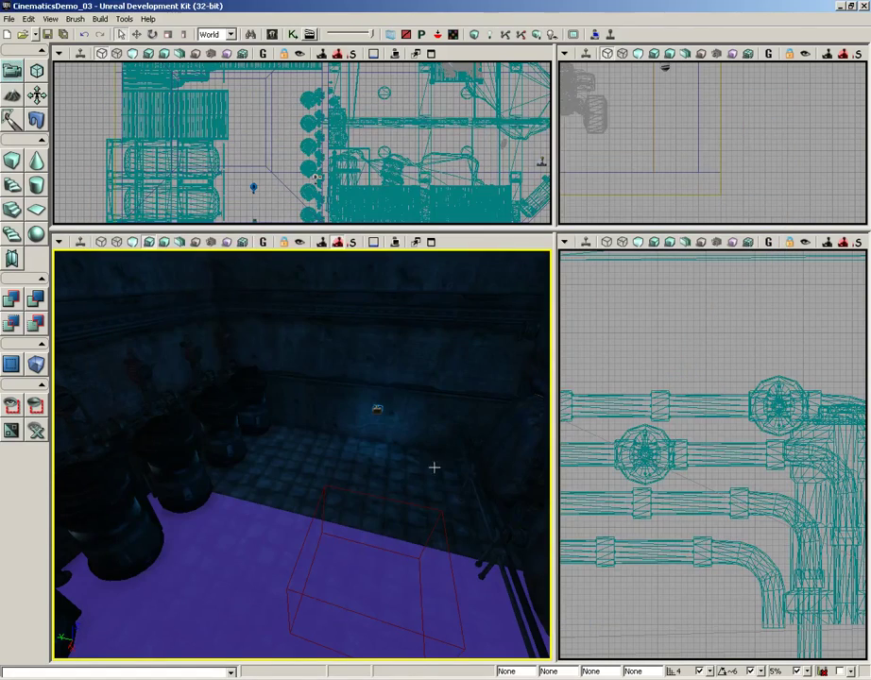
Step: Enable Force Dynamic Light in the Light Component of the point light beside the fluorescent tube and close its properties
right_click(352, 525)
click(399, 502)
right_drag(412, 482, 274, 314)
drag(274, 313, 285, 249)
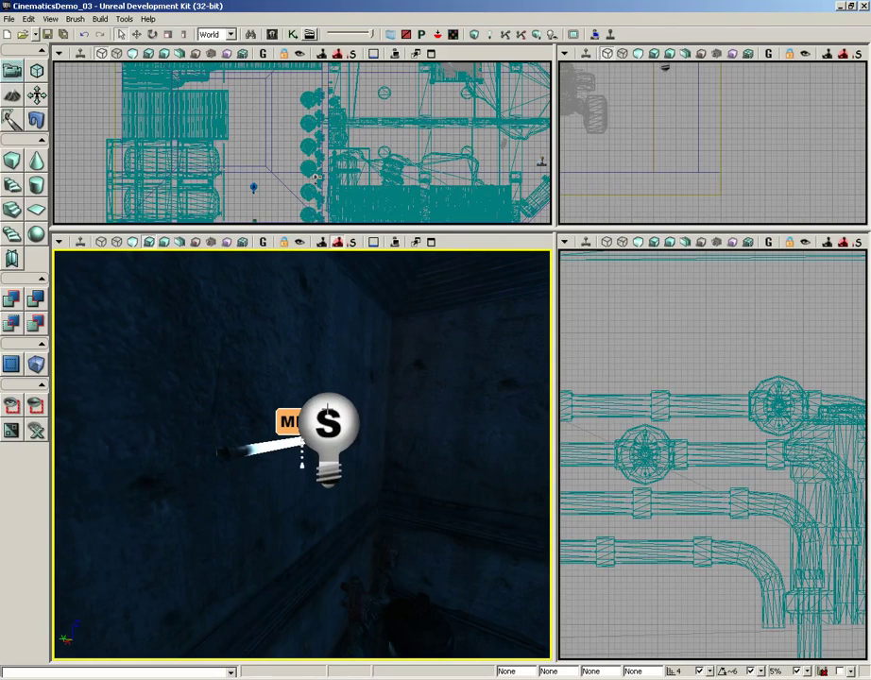
click(328, 430)
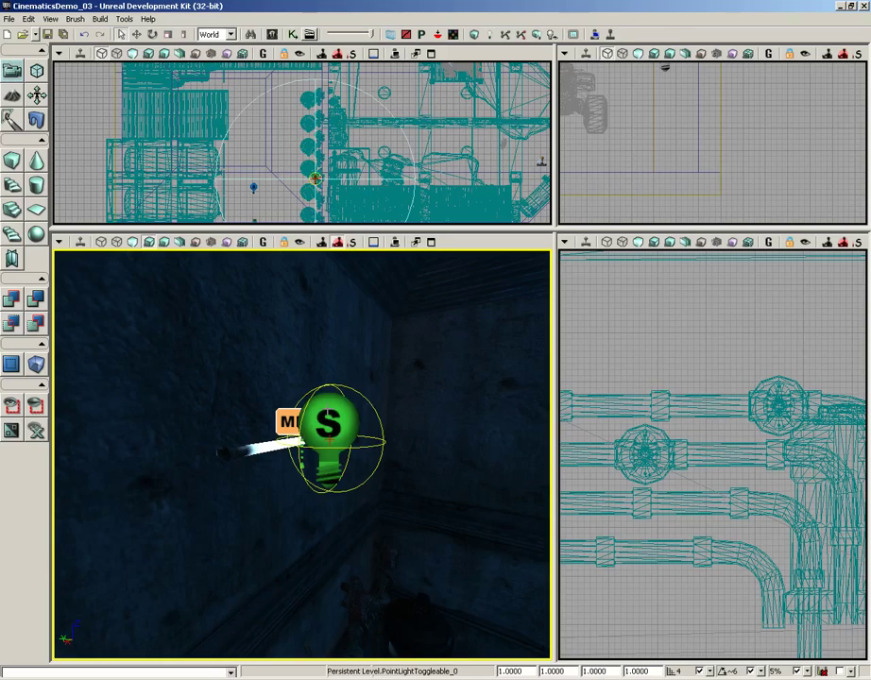
key(F4)
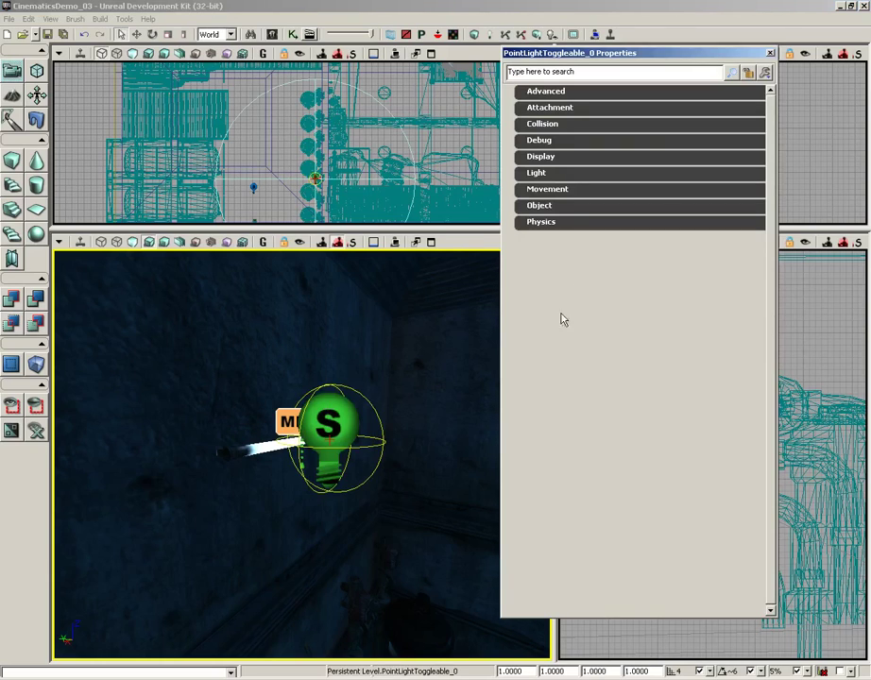
click(550, 175)
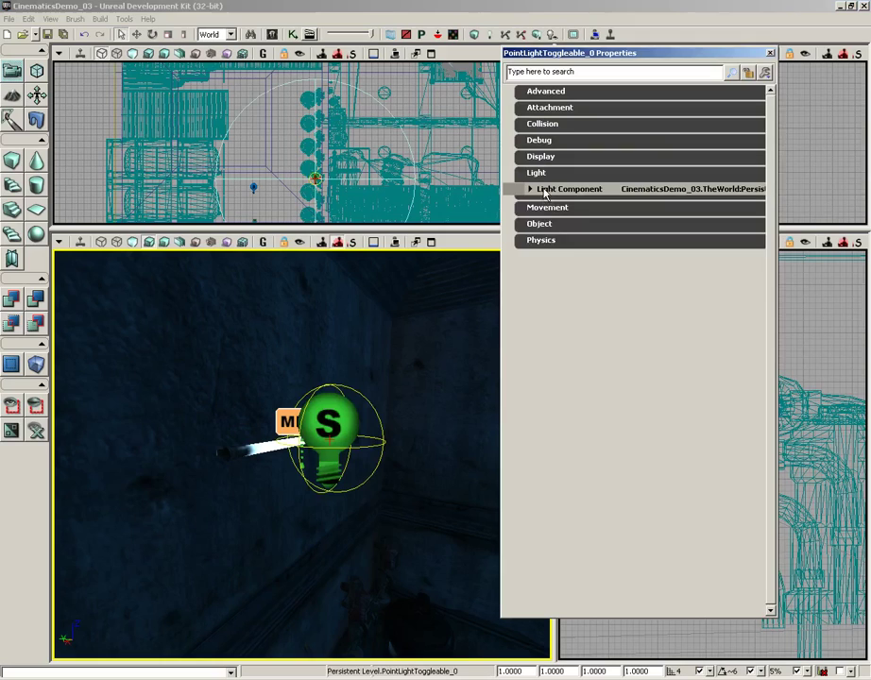
click(545, 193)
click(564, 202)
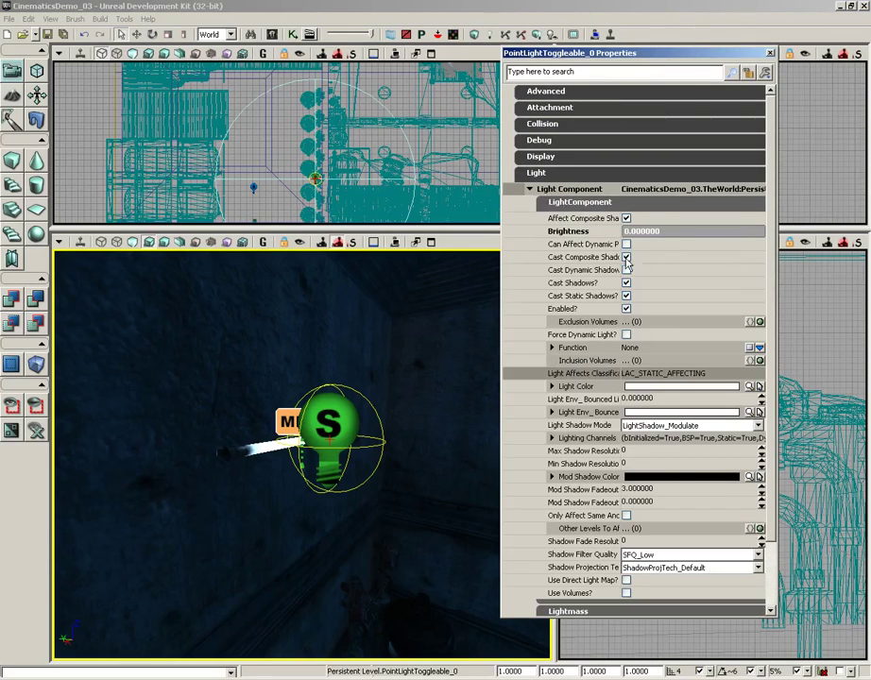
click(626, 336)
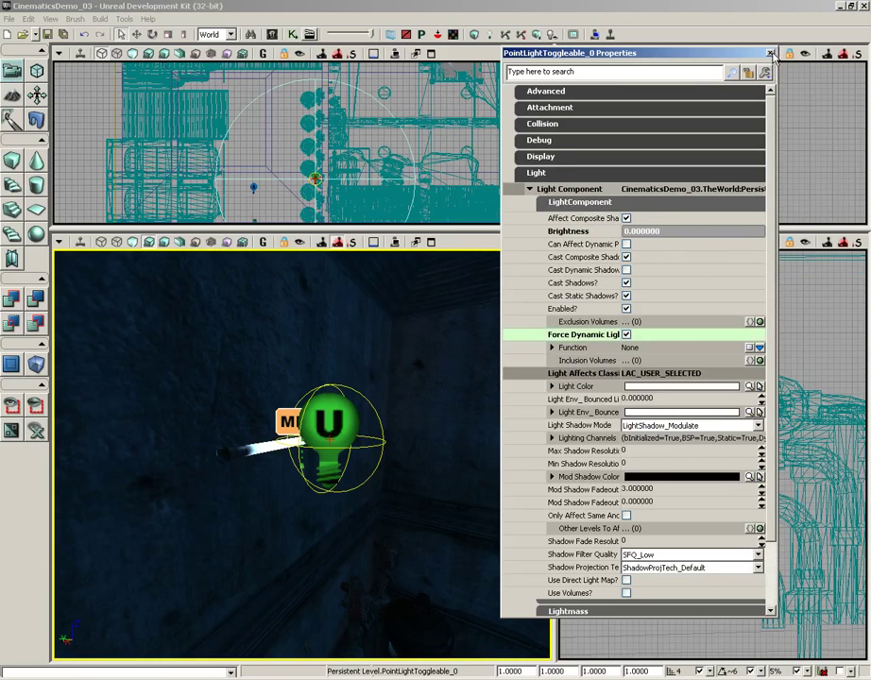
click(771, 53)
Step: Play the level in the editor, walk up to the enemy robot to look at it, and exit the game
drag(458, 369, 412, 447)
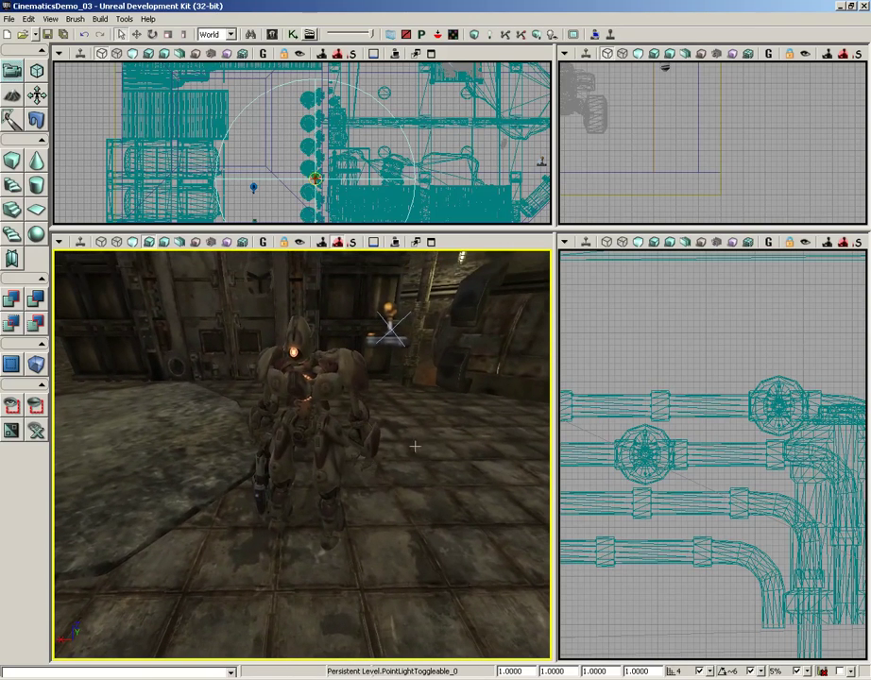
click(611, 35)
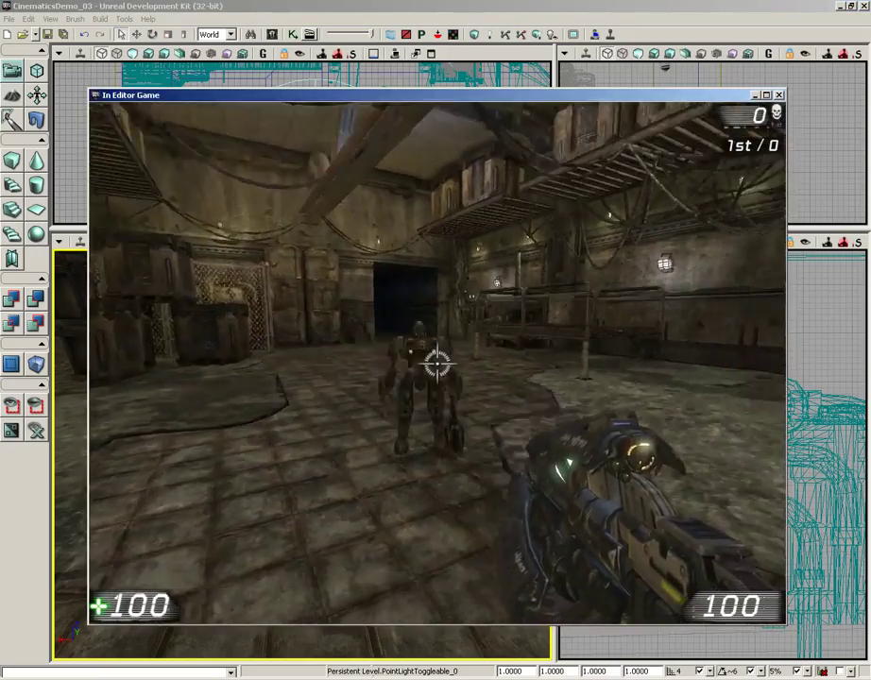
key(w)
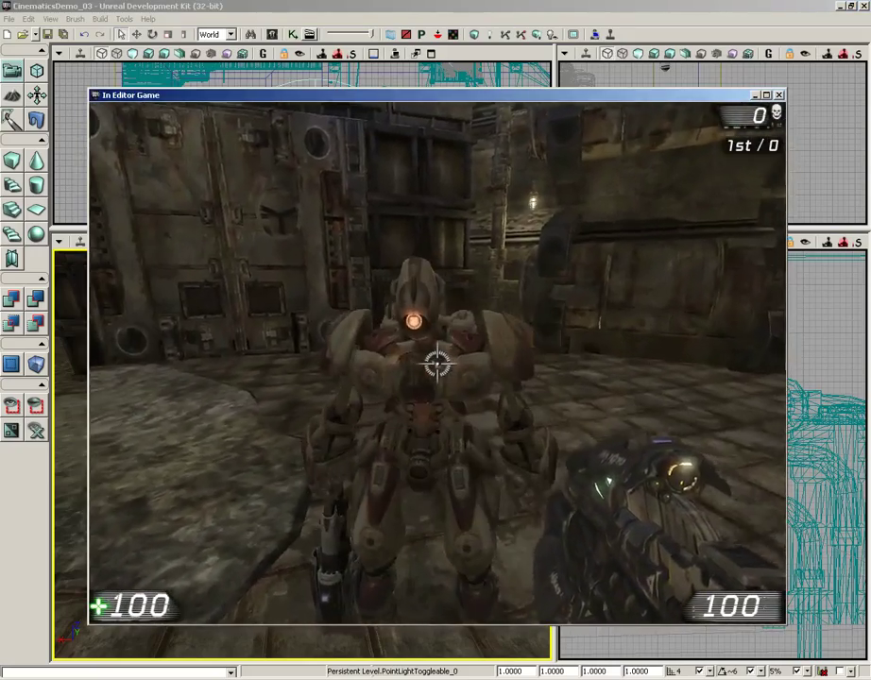
key(Escape)
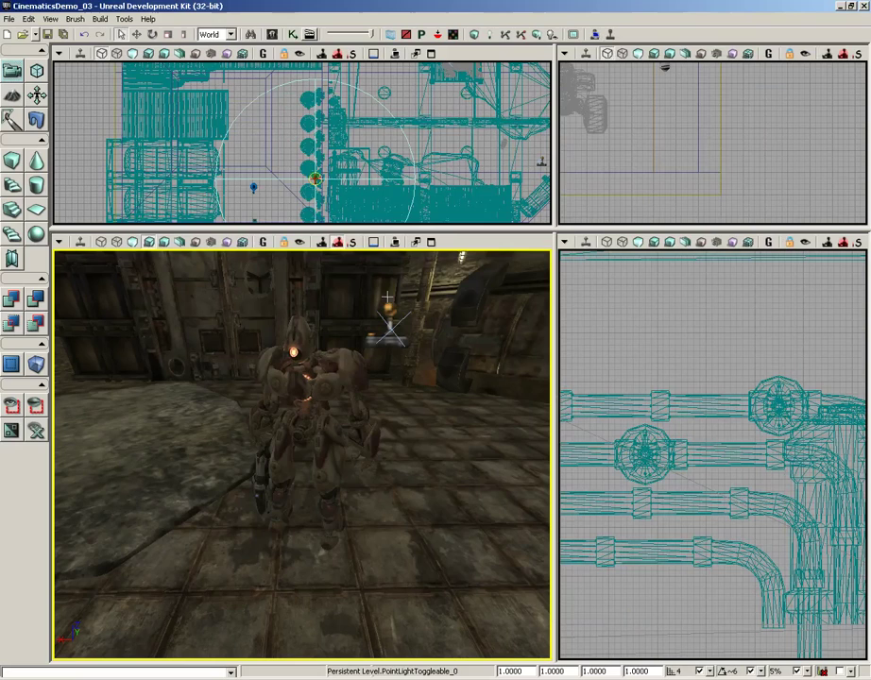
Step: Enable the Hidden display property for both the enemy robot and its weapon, and close the properties
click(330, 385)
double_click(330, 386)
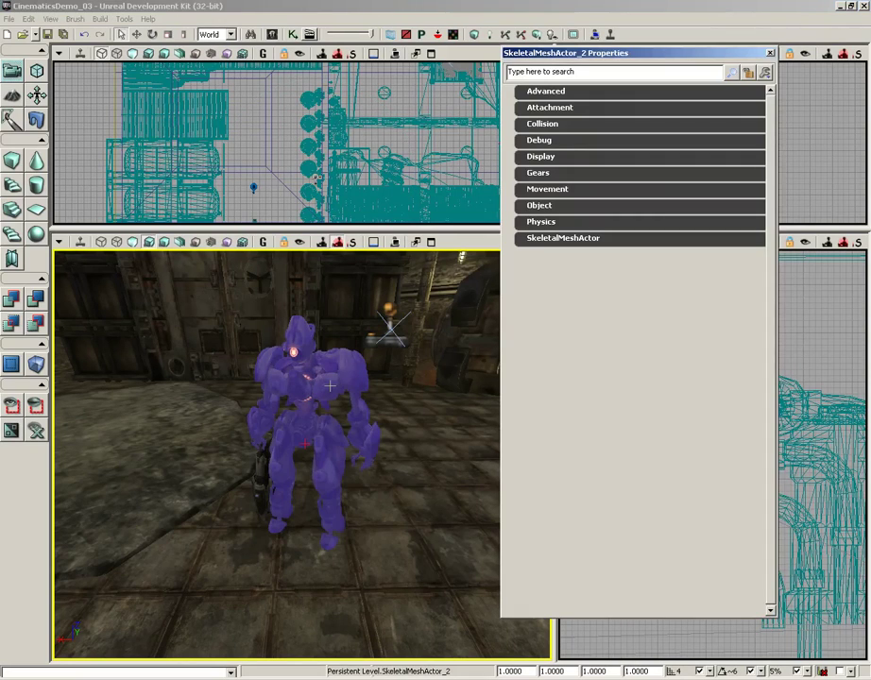
click(540, 157)
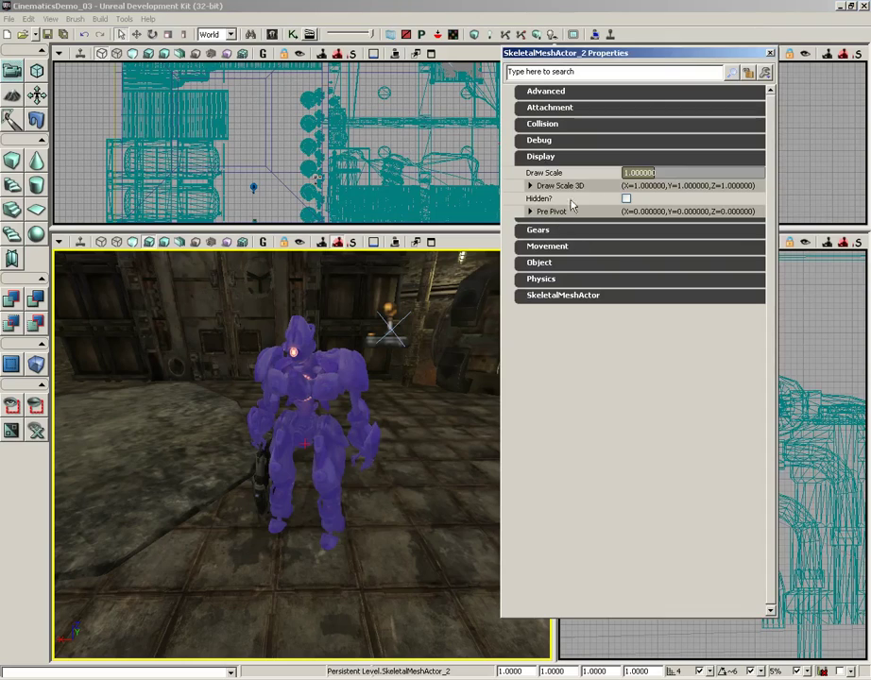
click(626, 198)
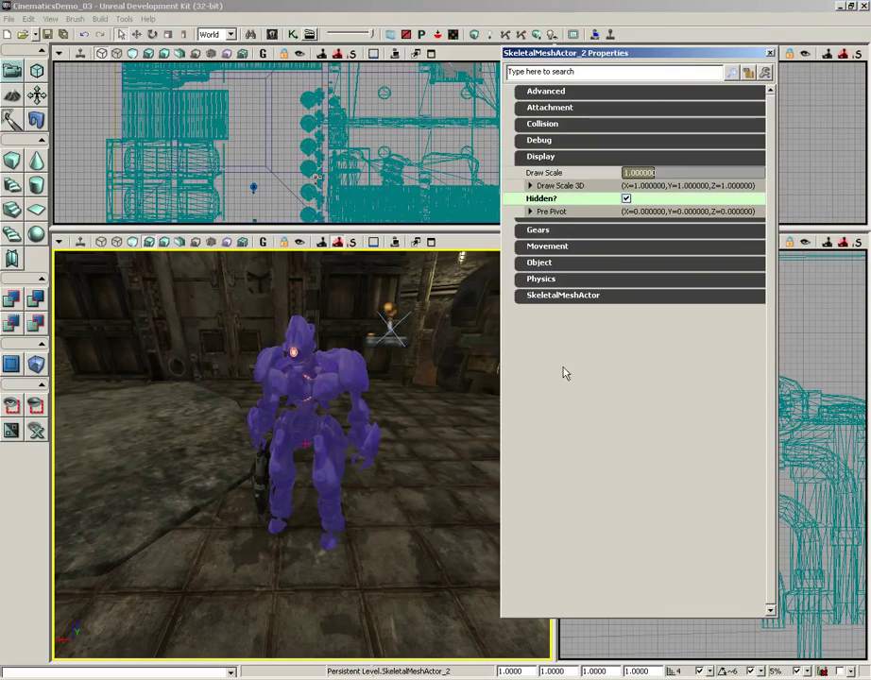
click(260, 468)
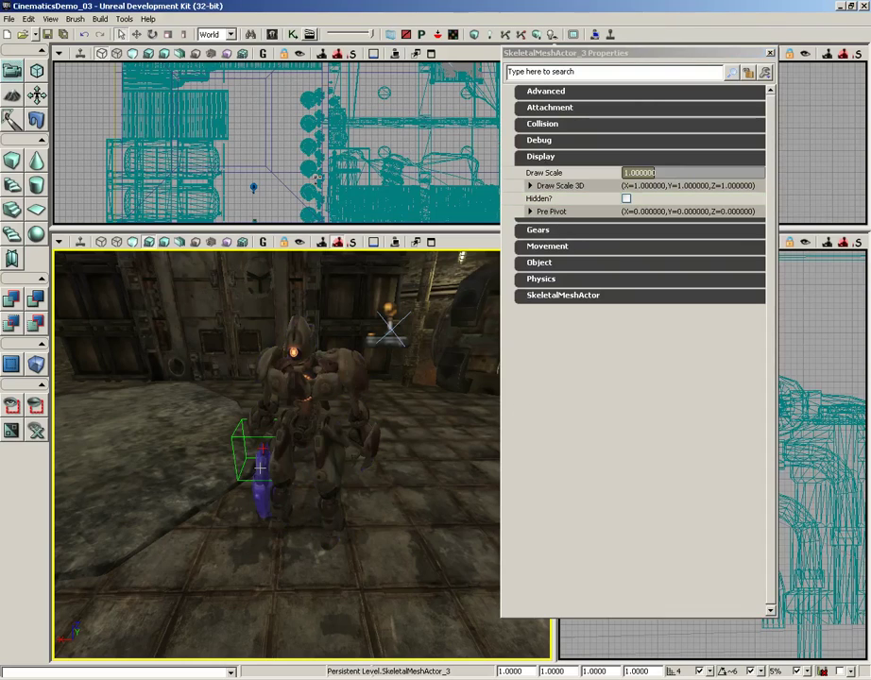
click(626, 199)
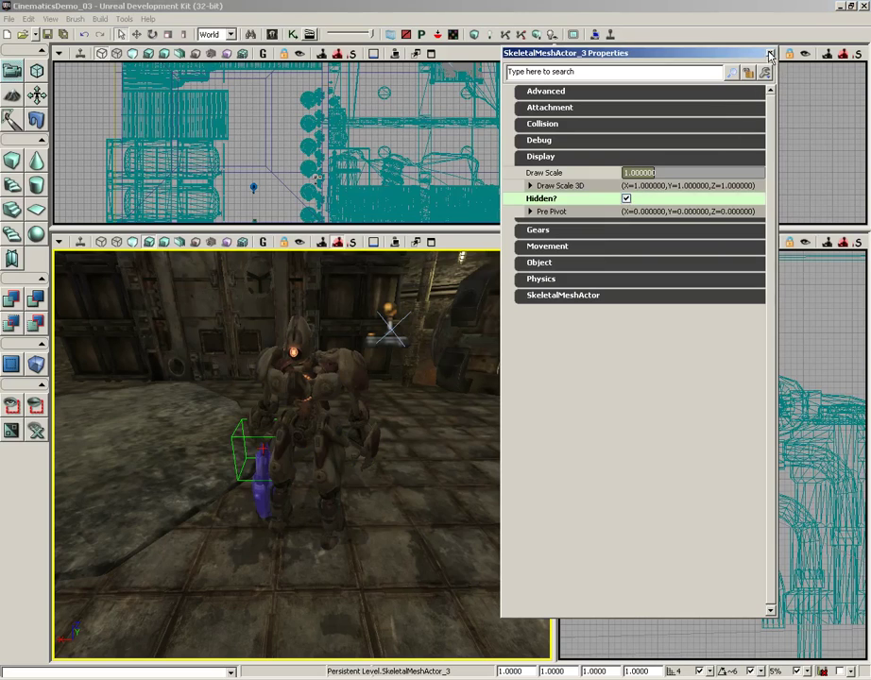
click(771, 54)
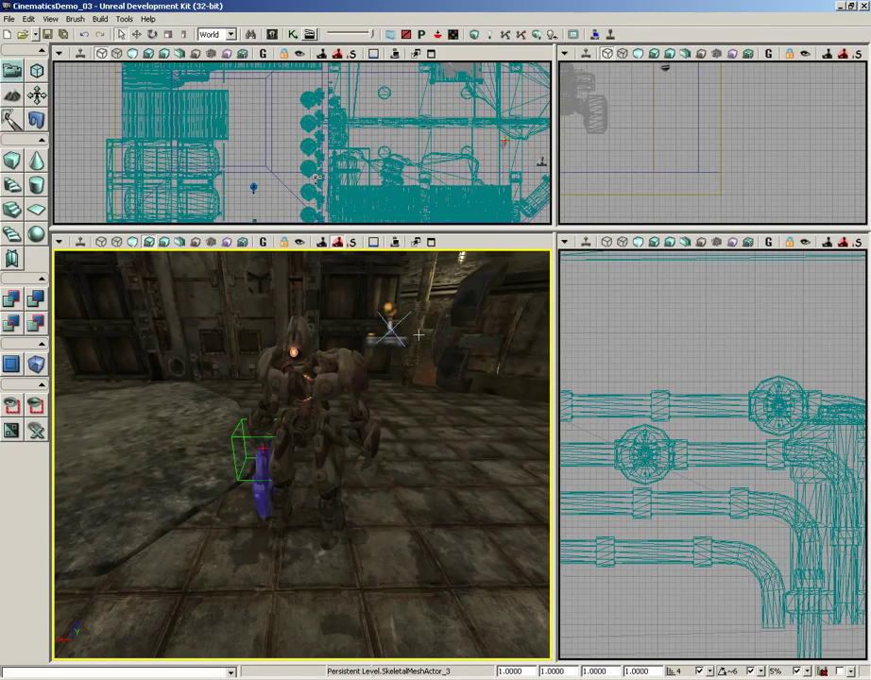
Step: Open the Matinee sequence from its Kismet node, close Kismet, and move the Matinee window higher
click(293, 34)
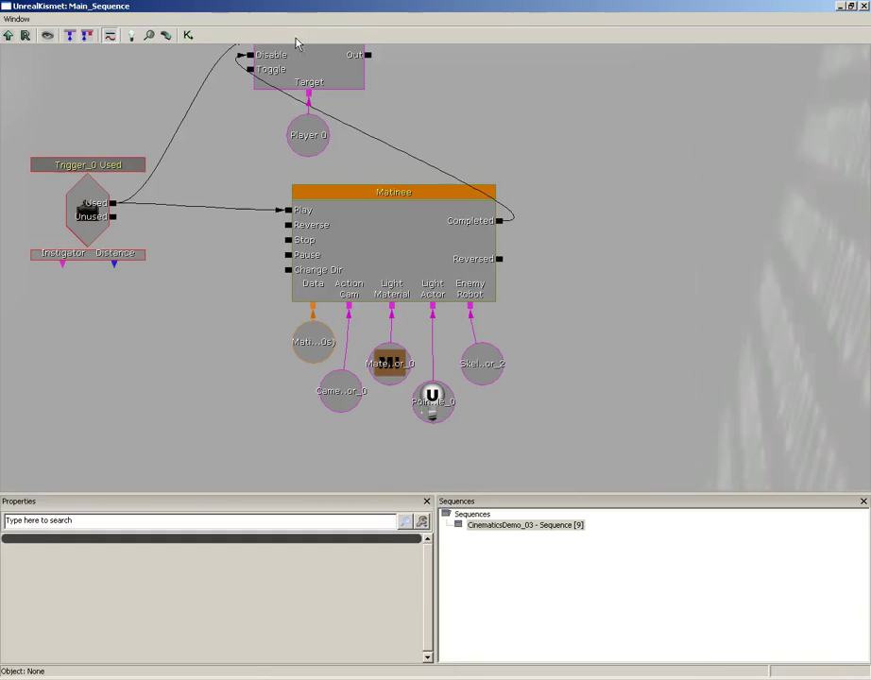
double_click(387, 252)
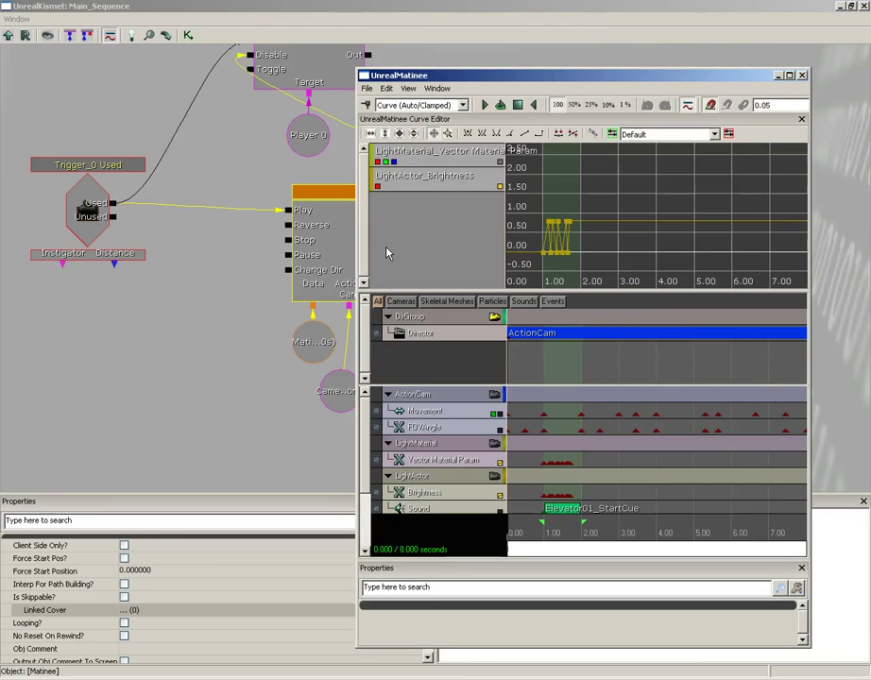
click(862, 7)
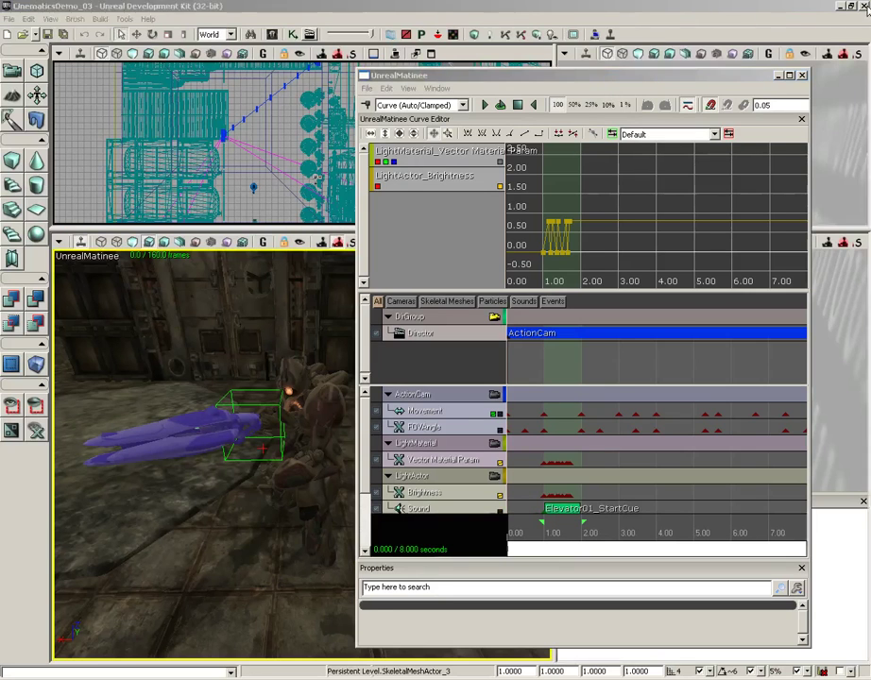
drag(624, 75, 632, 19)
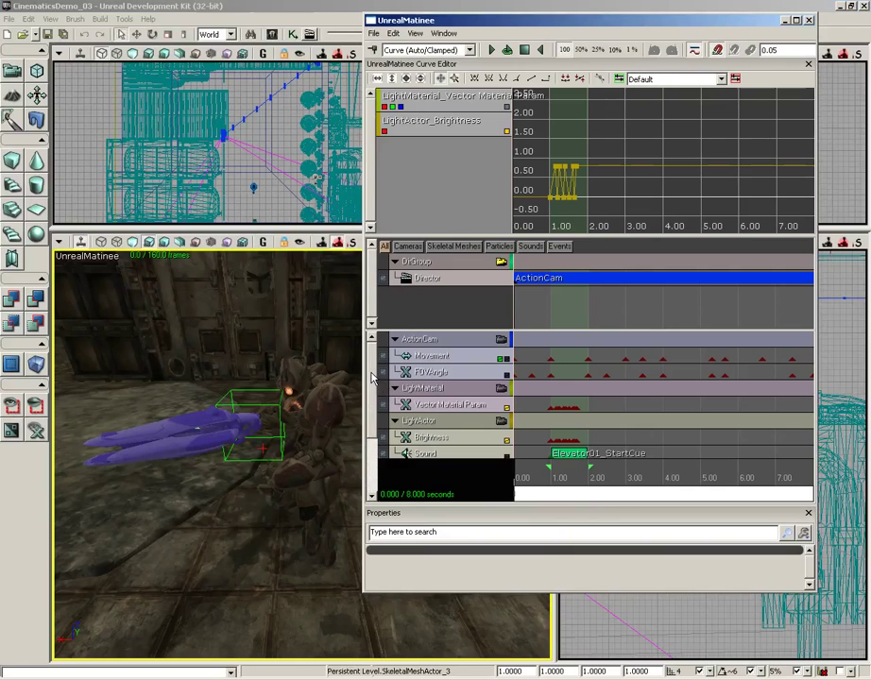
Step: Add a new event track to the EnemyRobot group
scroll(373, 373, down, 3)
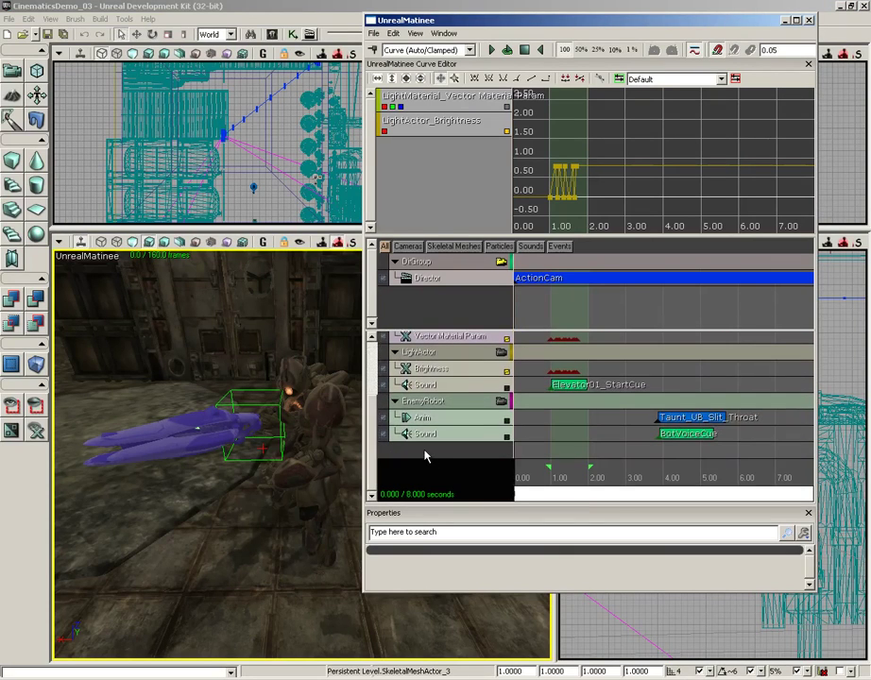
click(425, 402)
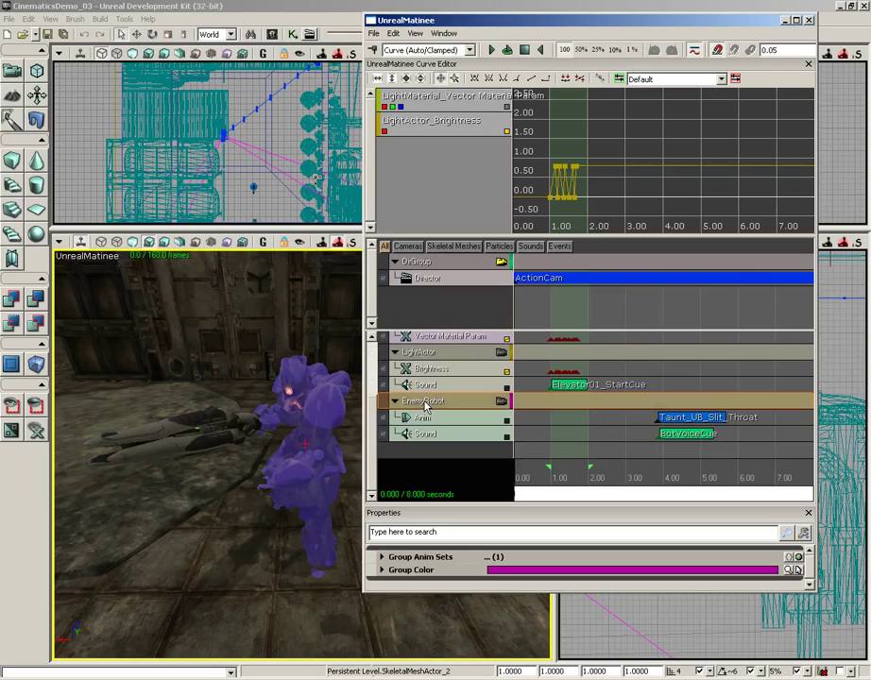
right_click(426, 407)
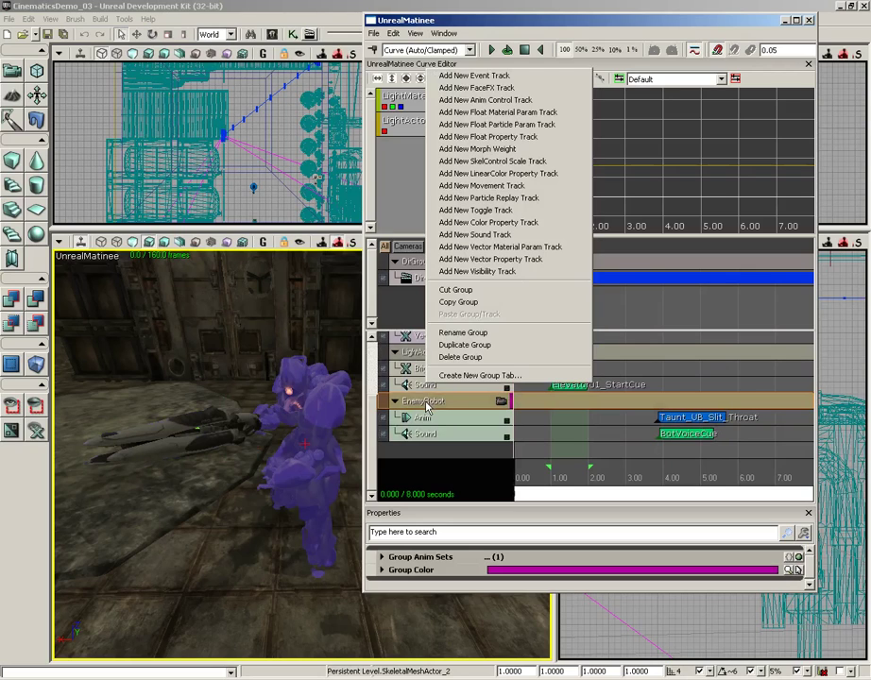
click(518, 77)
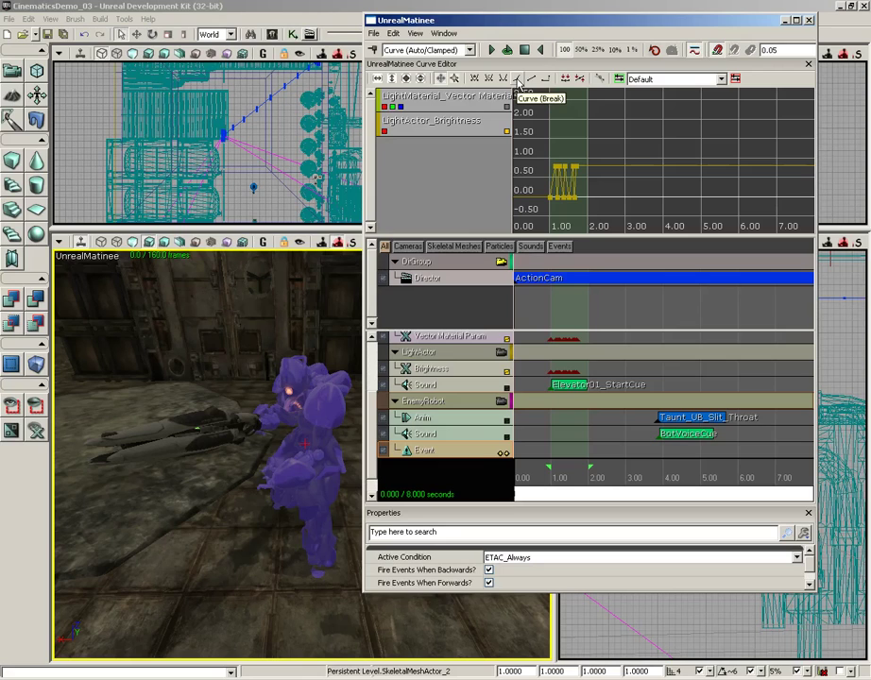
Step: Add an event key named ShowRobot at time 0.00 on the EnemyRobot group's event track
click(529, 480)
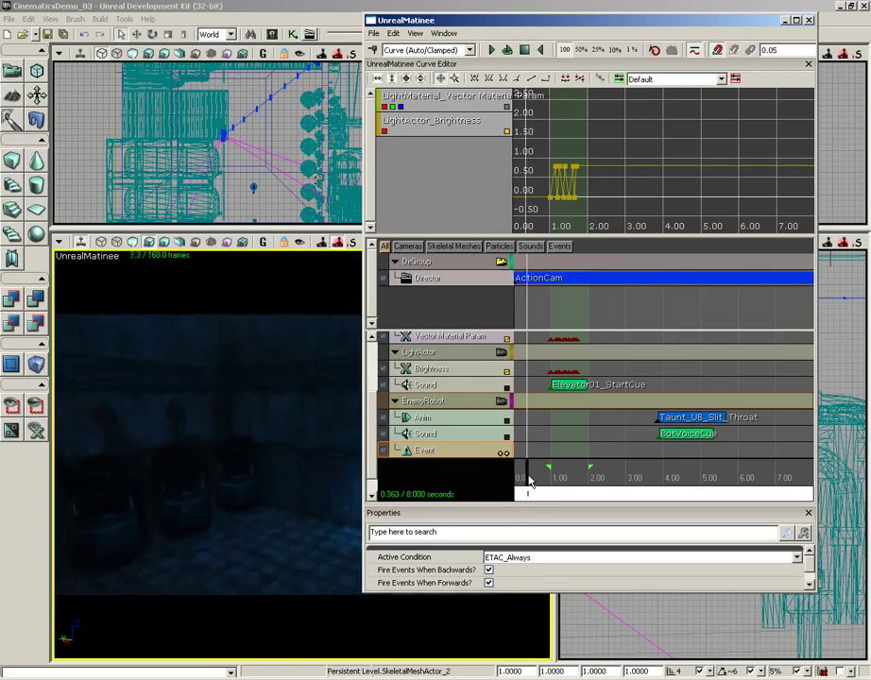
drag(529, 480, 460, 474)
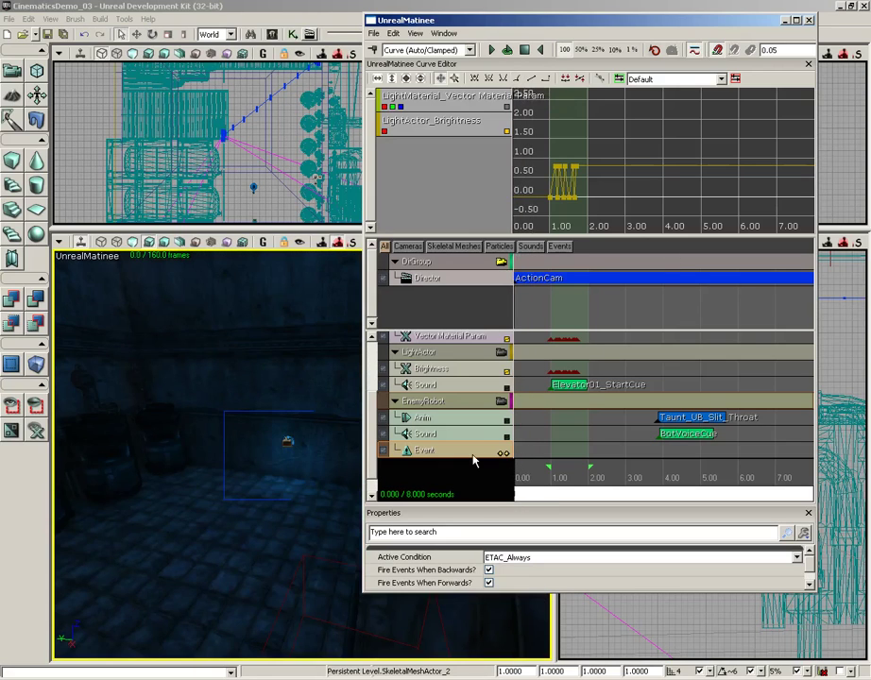
key(Return)
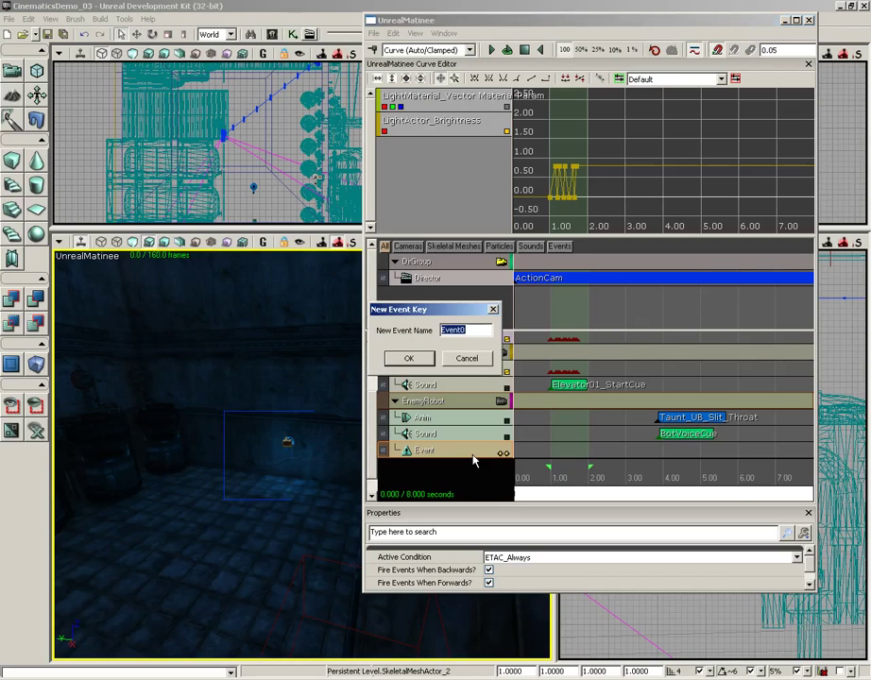
text(ShowRobot)
click(401, 358)
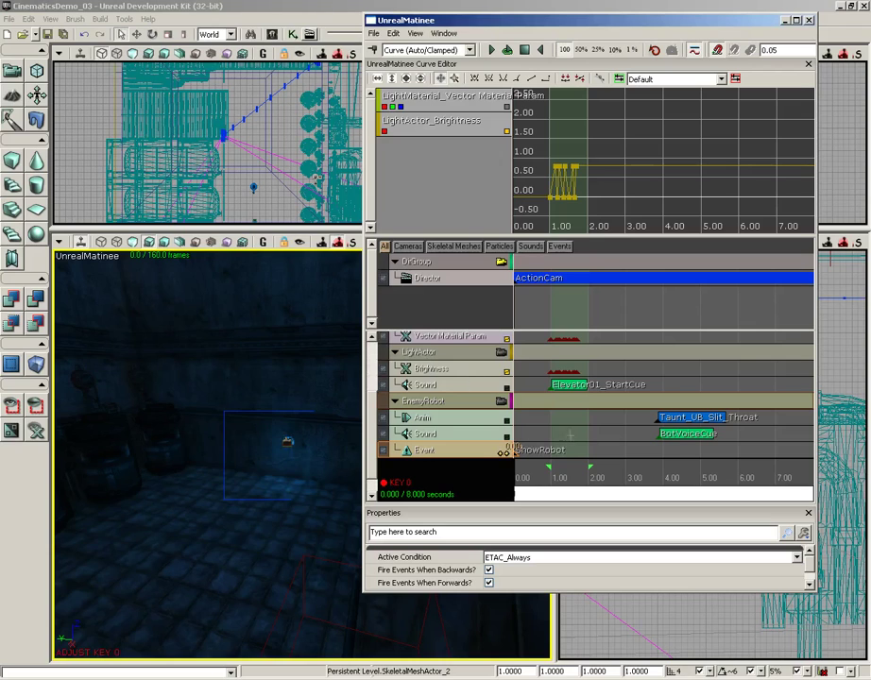
Step: Move the Matinee window aside and open Kismet to check the Matinee node's event output
mouse_move(552, 430)
mouse_down()
mouse_move(594, 430)
mouse_move(555, 427)
mouse_up()
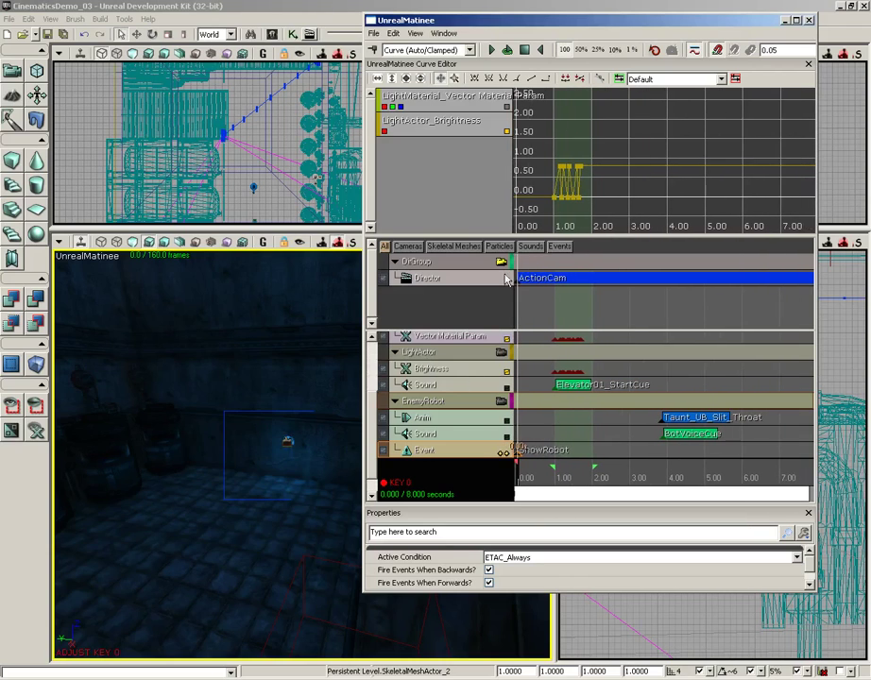
drag(462, 21, 565, 63)
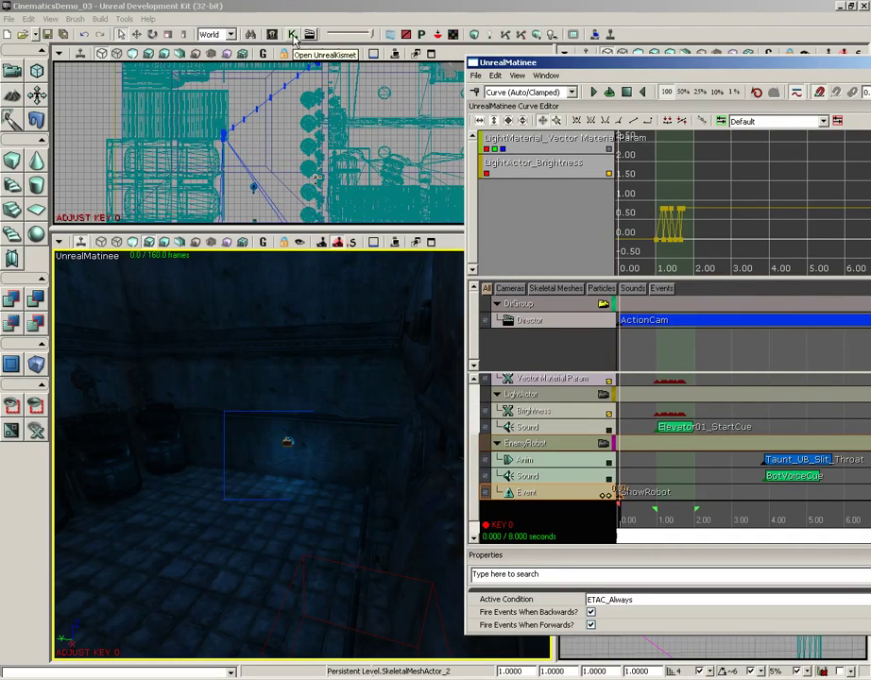
click(292, 35)
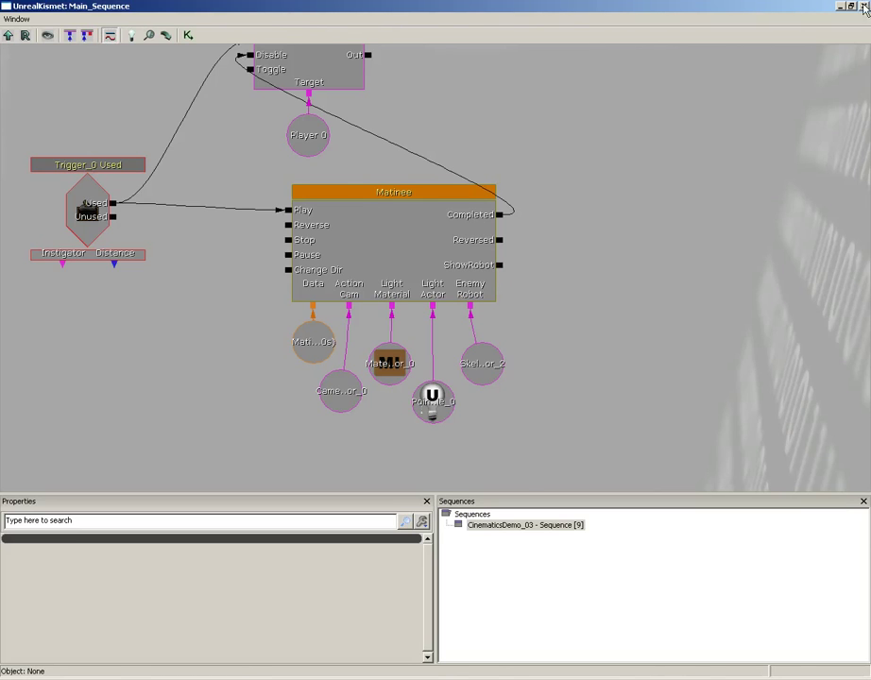
Step: Add an event key named DestroySpawn at 8.00 seconds on the EnemyRobot group's event track and check its output on the Matinee node in Kismet
click(864, 7)
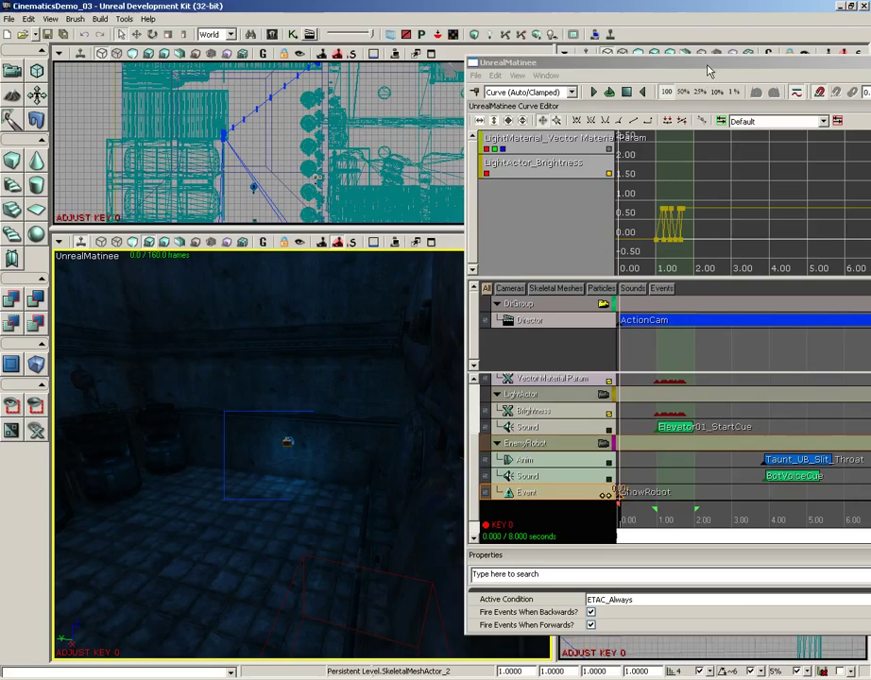
drag(706, 63, 595, 48)
drag(727, 472, 644, 478)
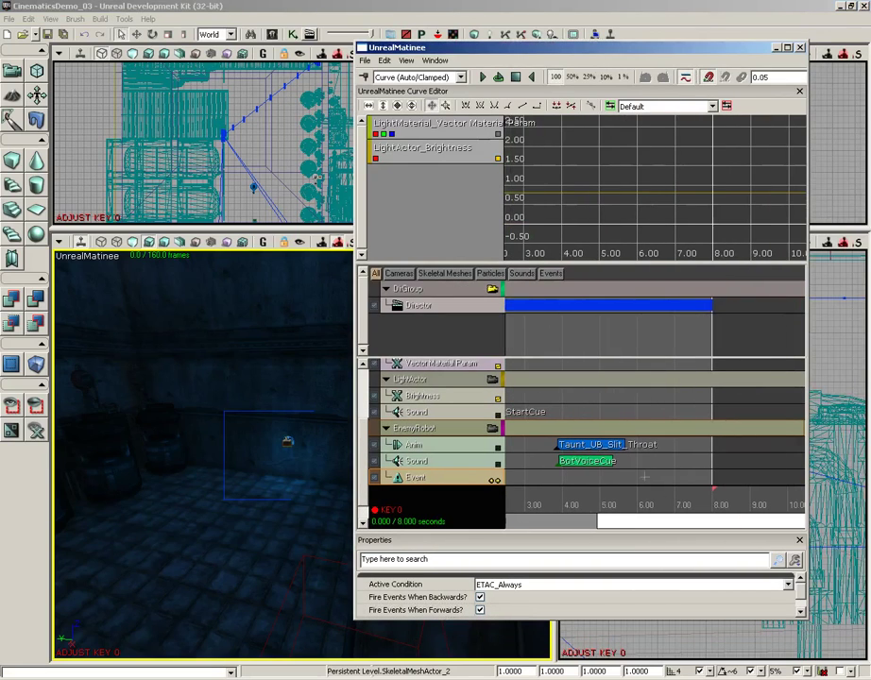
drag(595, 498, 732, 499)
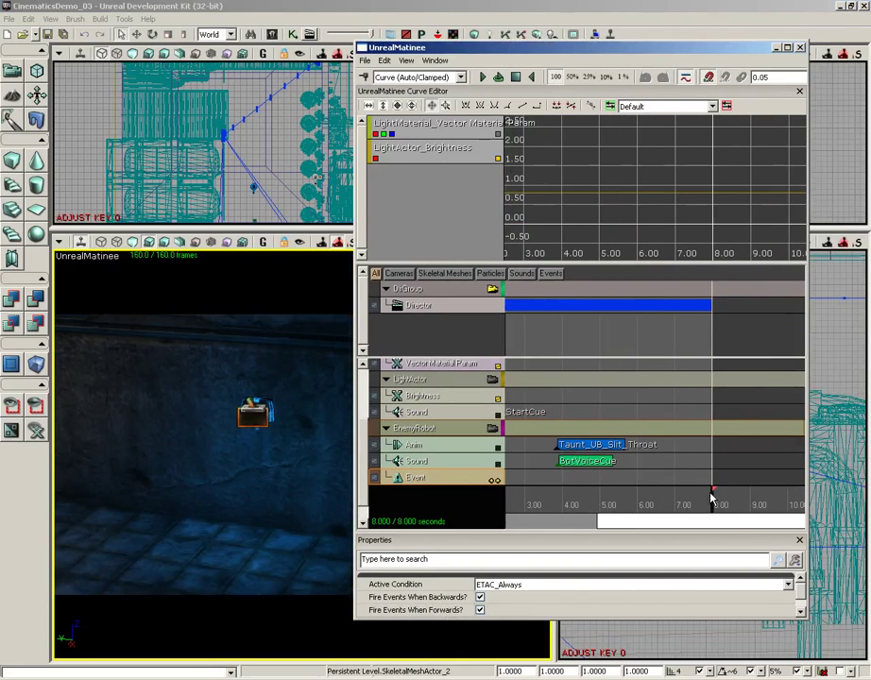
key(Return)
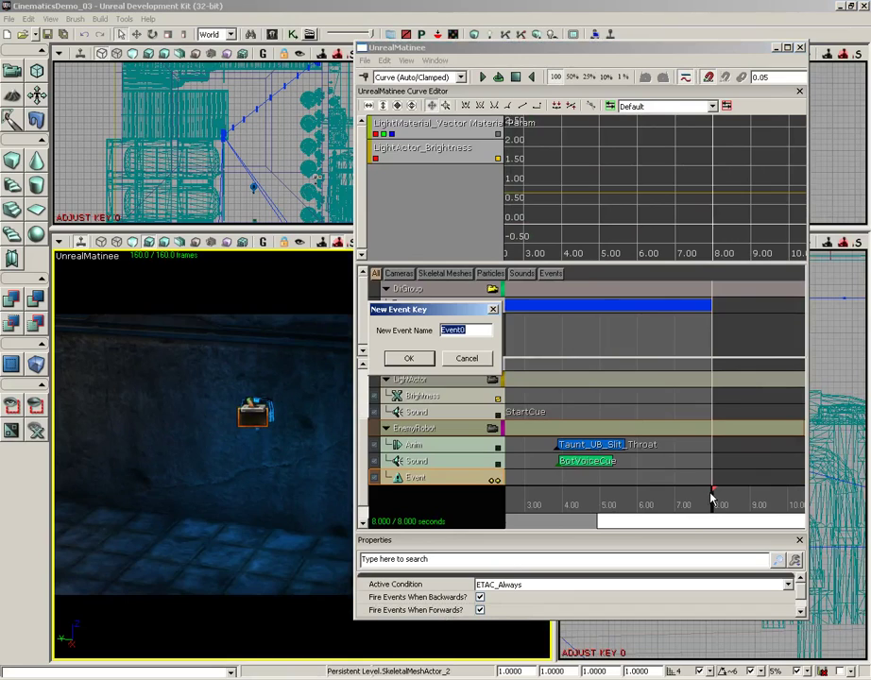
text(H)
text(DestroySpawn)
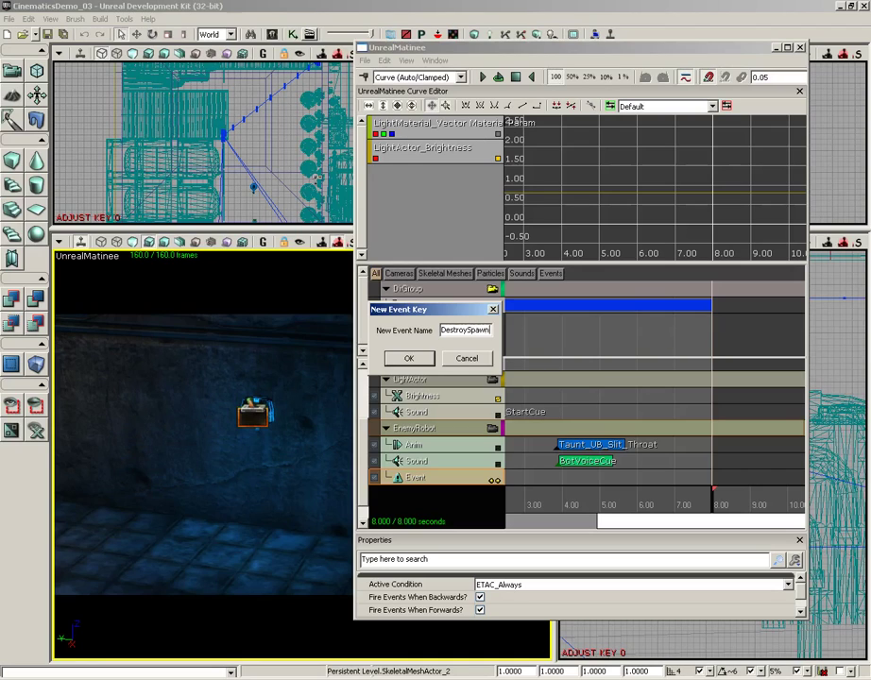
key(Return)
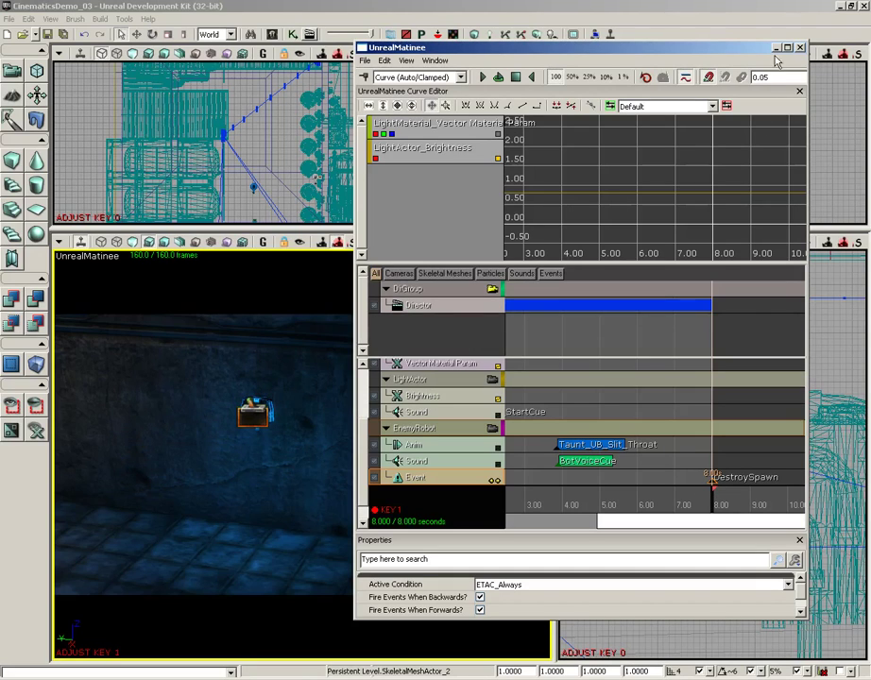
click(290, 36)
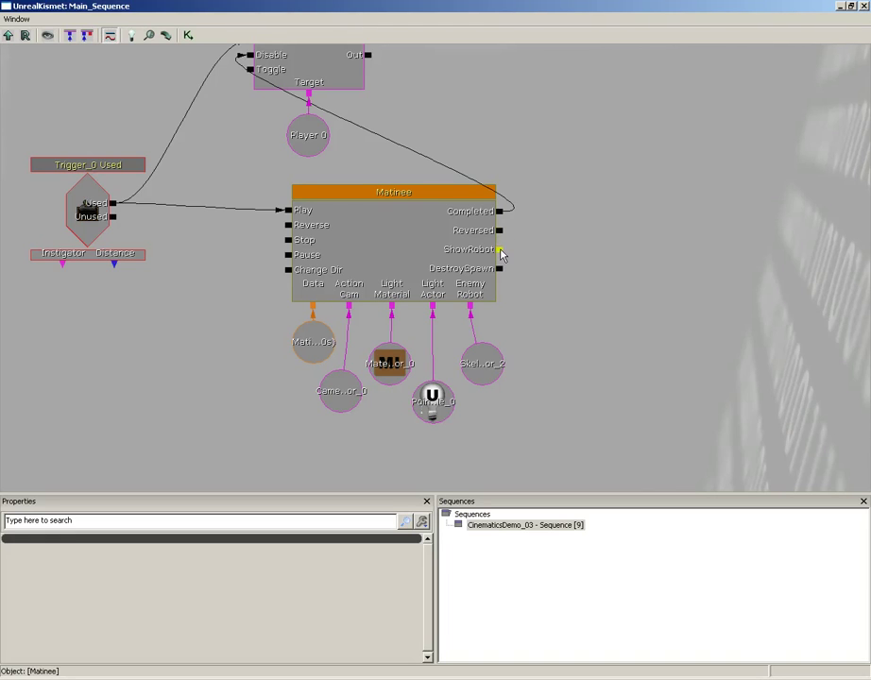
click(861, 5)
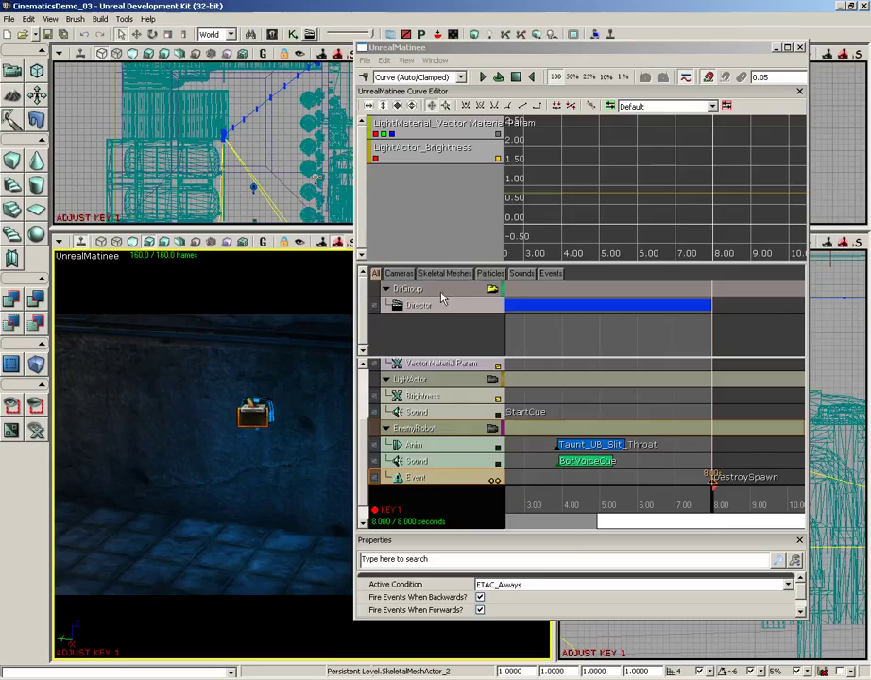
Step: Test-play the level to check the robot's visibility before the cinematic, and bring the robot into view in the perspective viewport
click(616, 38)
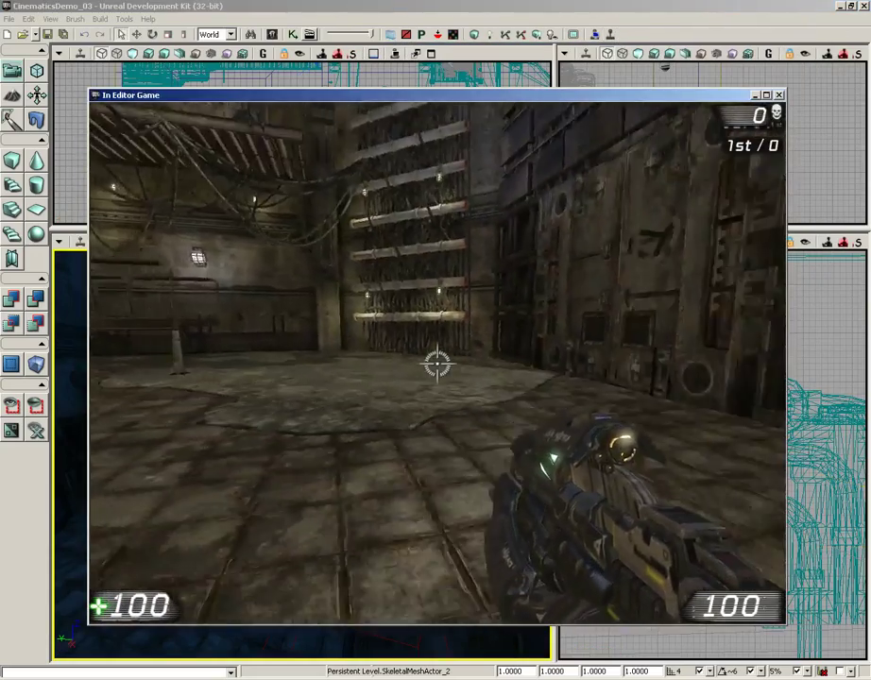
key(w)
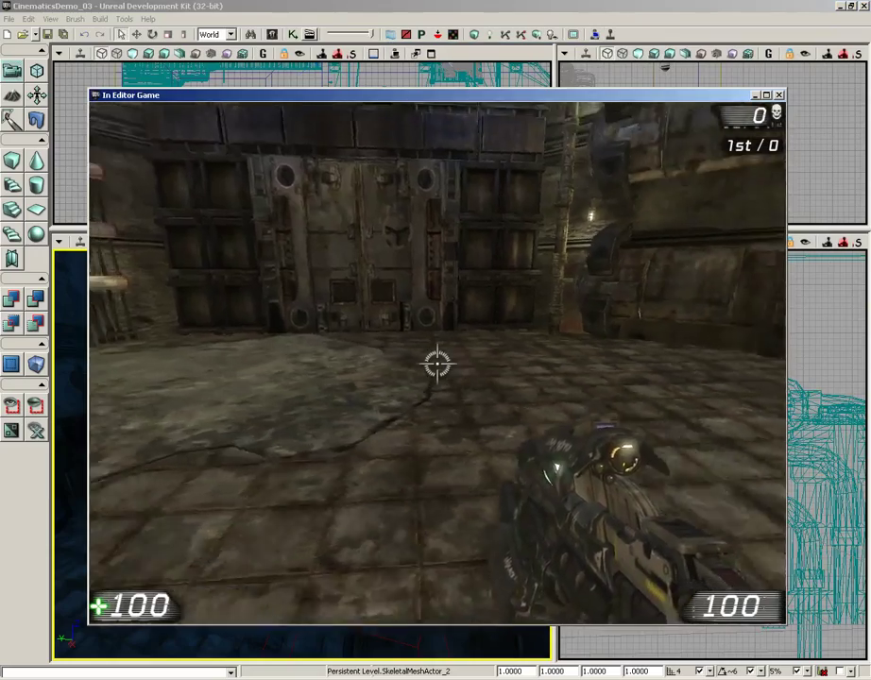
key(Escape)
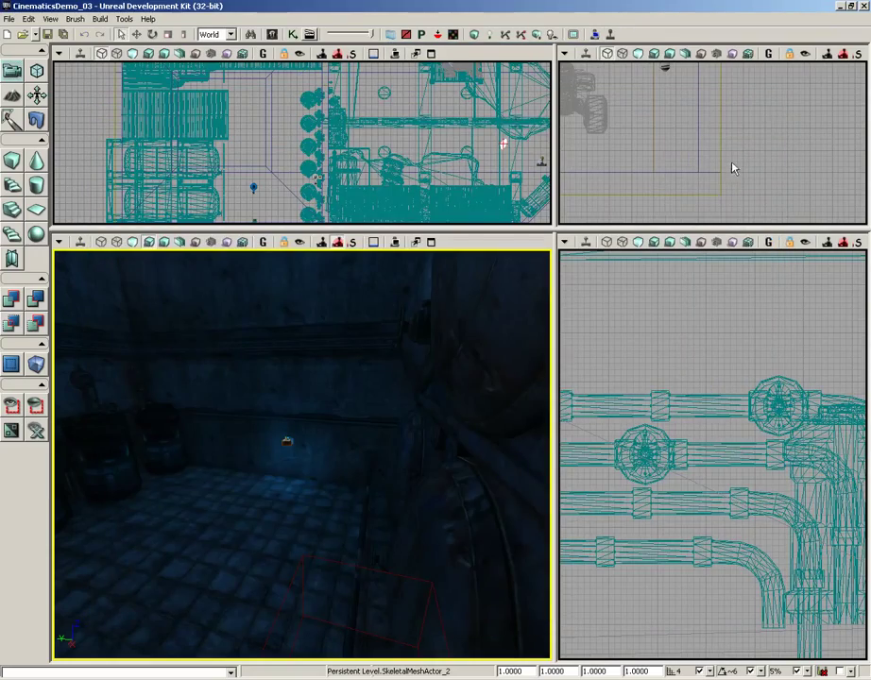
drag(420, 374, 264, 416)
drag(387, 340, 349, 423)
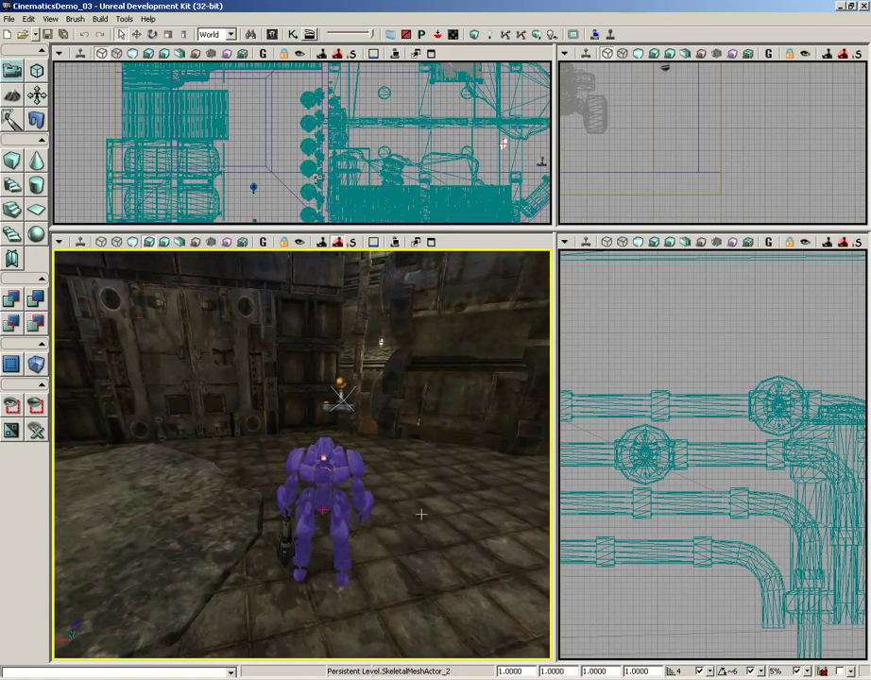
Step: Add a Toggle Hidden action in Kismet and place it beside the Matinee node's event outputs
click(293, 34)
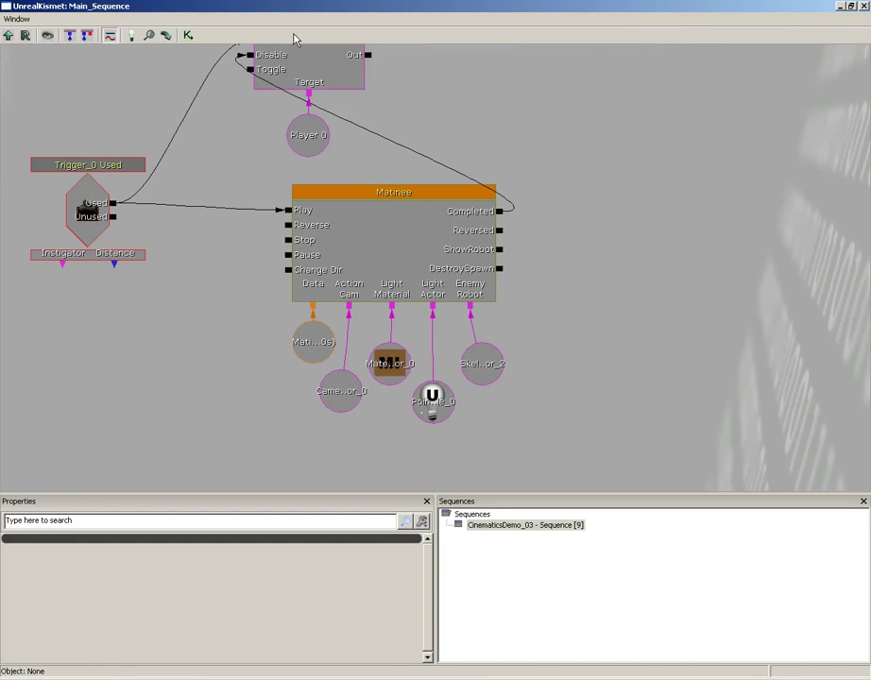
right_click(548, 246)
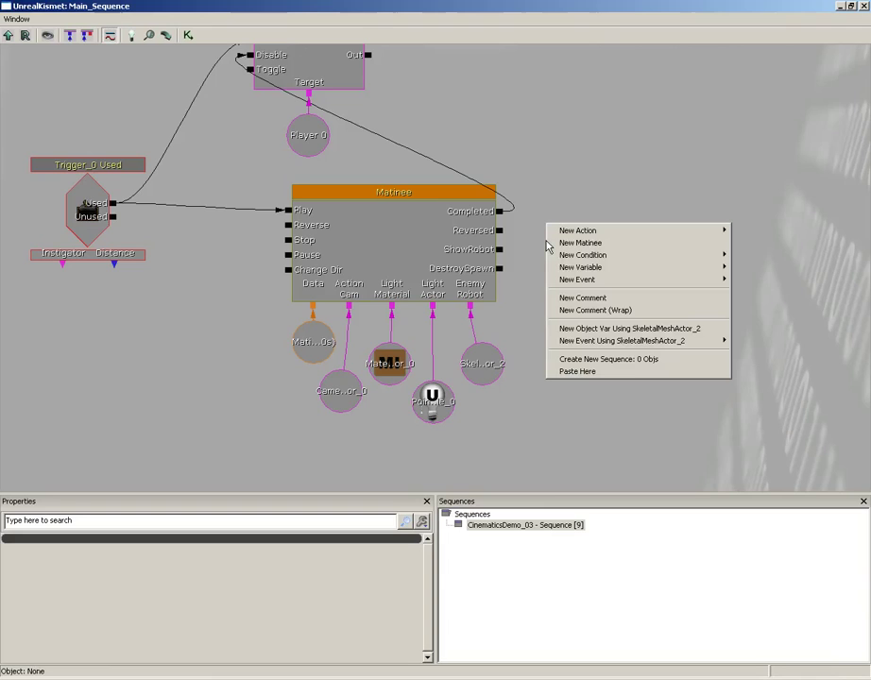
mouse_move(586, 231)
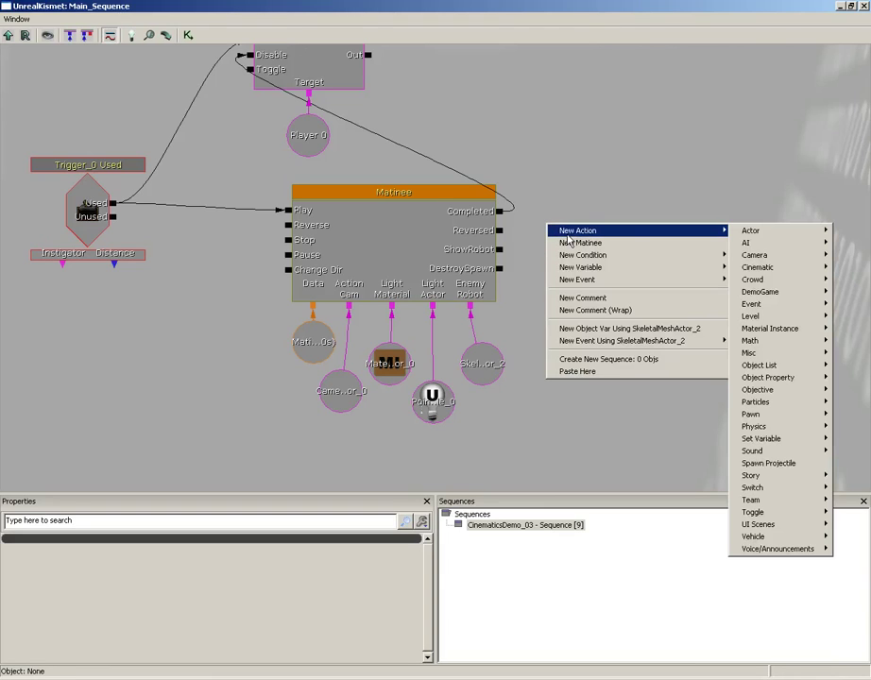
mouse_move(792, 519)
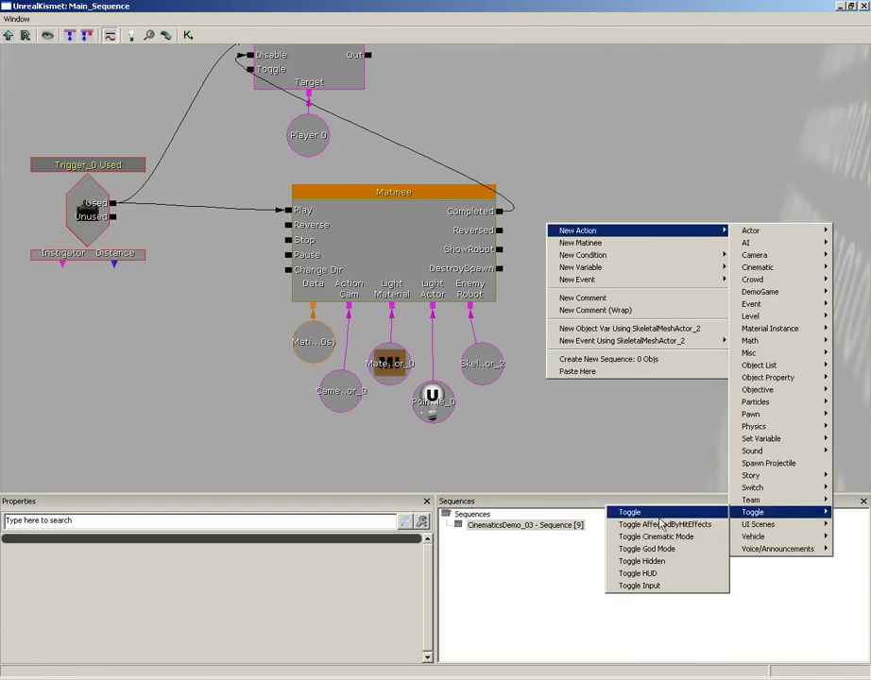
click(642, 565)
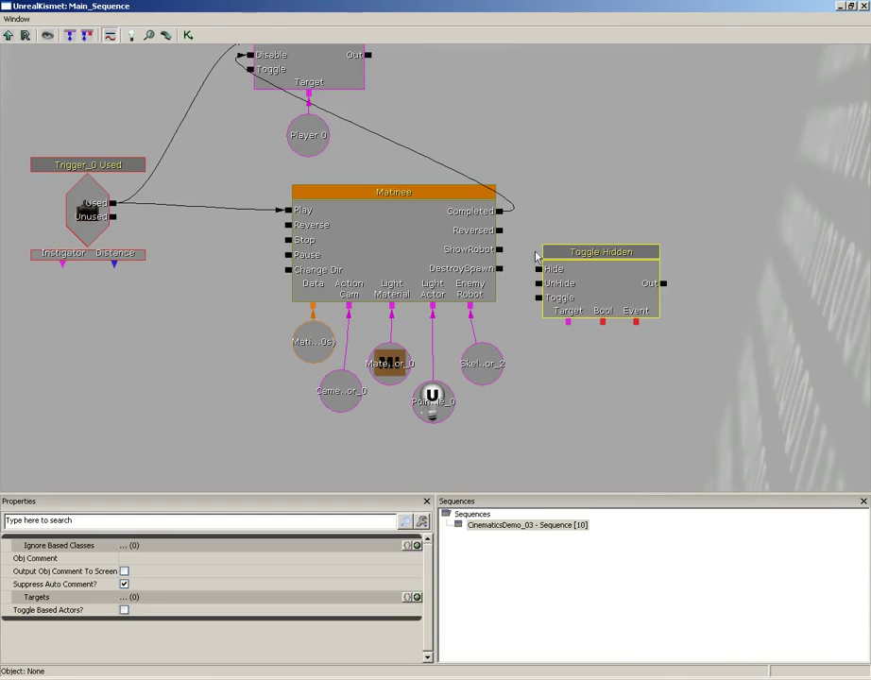
ctrl+drag(592, 286, 628, 248)
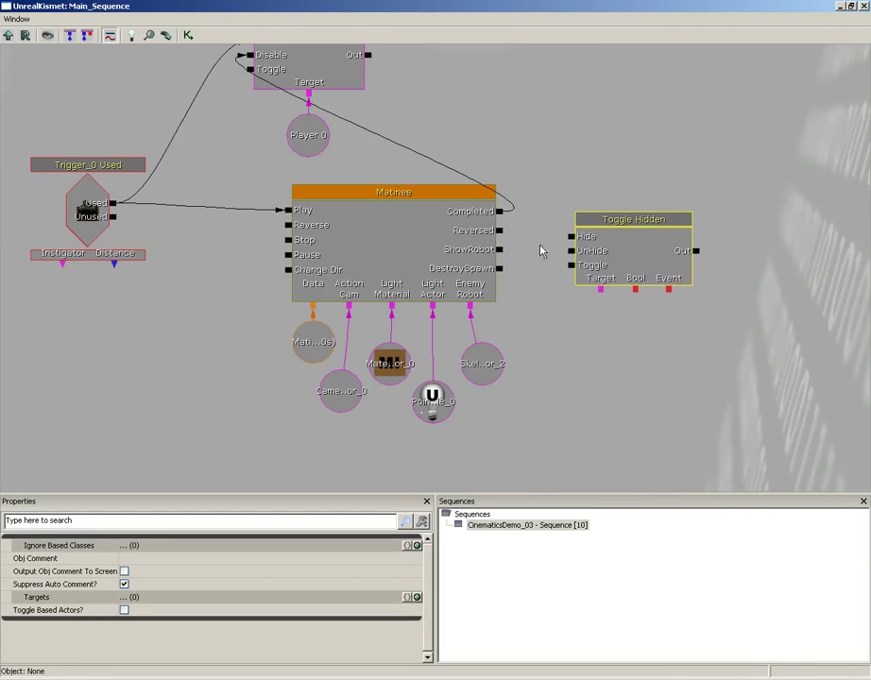
Step: Connect Matinee's ShowRobot output to Toggle Hidden's UnHide input, set SkeletalMeshActor_2 as its Target, and close Kismet
drag(500, 250, 570, 250)
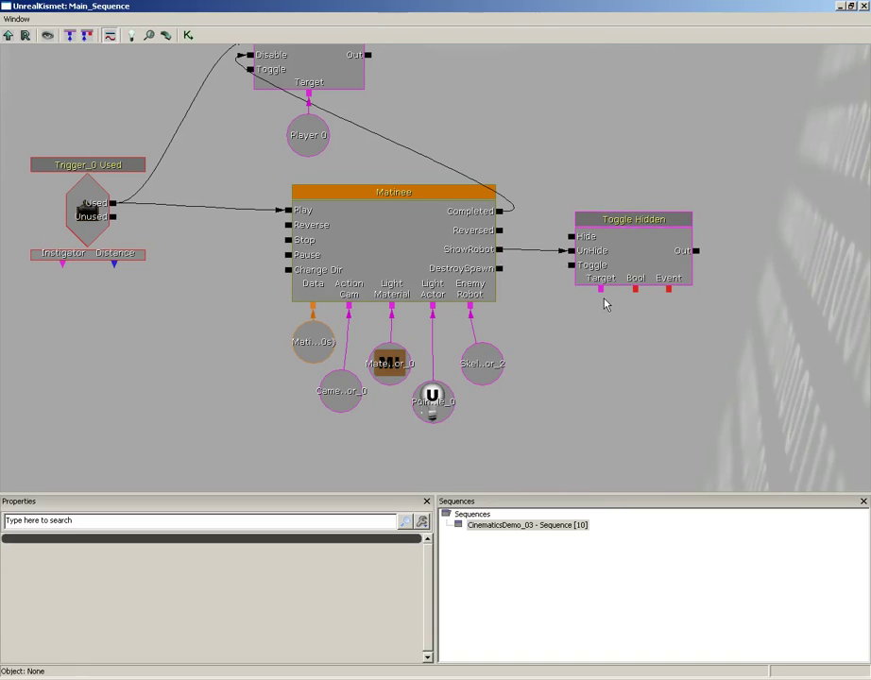
drag(601, 289, 492, 364)
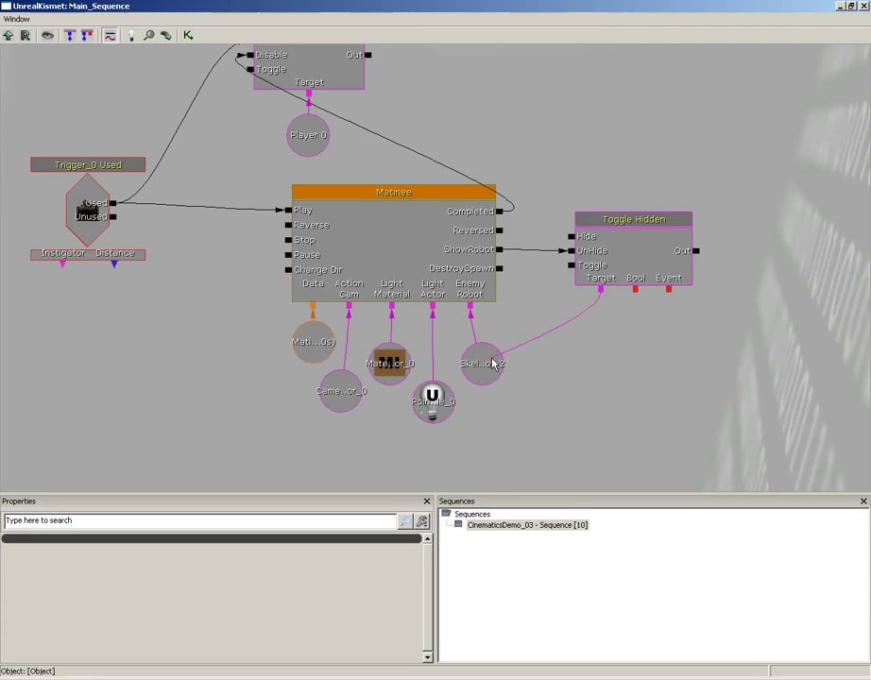
click(491, 368)
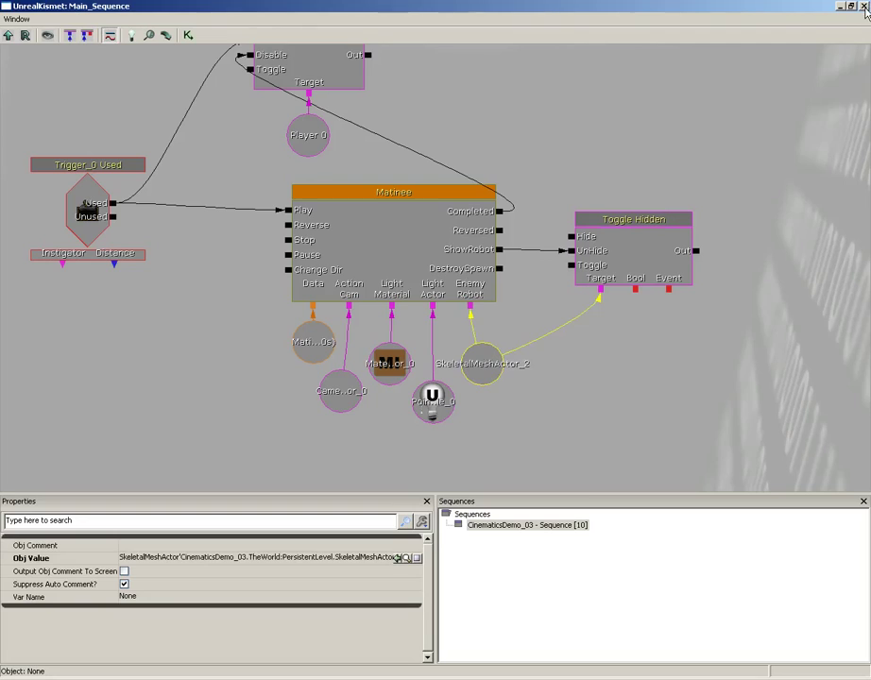
click(863, 6)
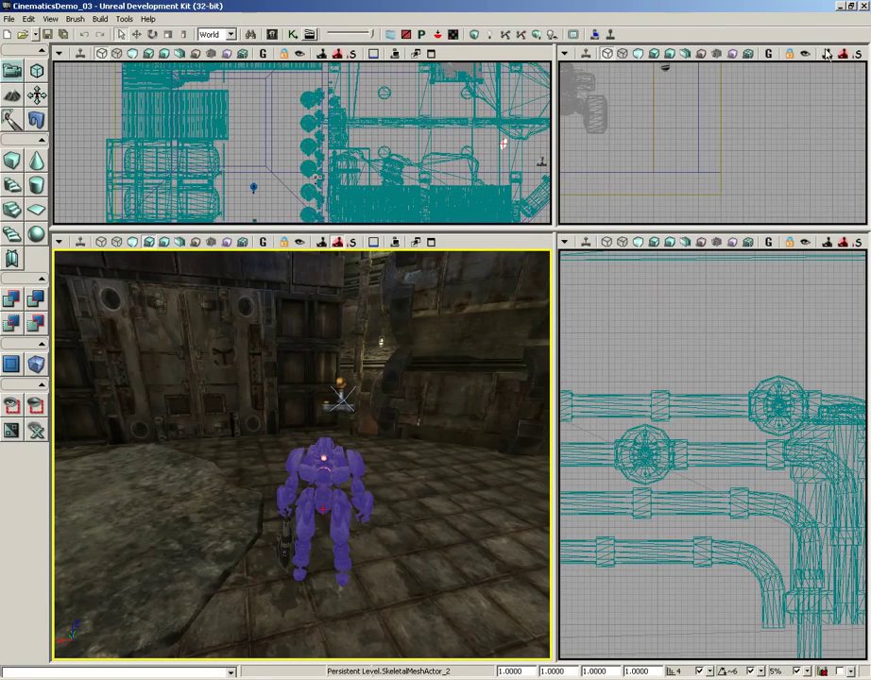
Step: Play the level from the floor near the robot and walk to the dark room to run the cinematic
right_click(435, 516)
click(449, 489)
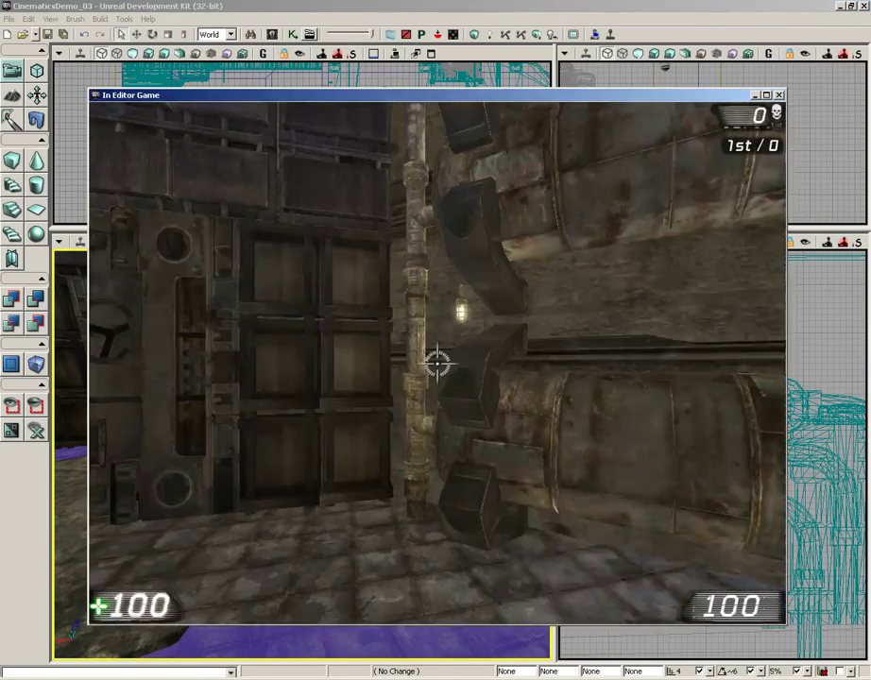
key(w)
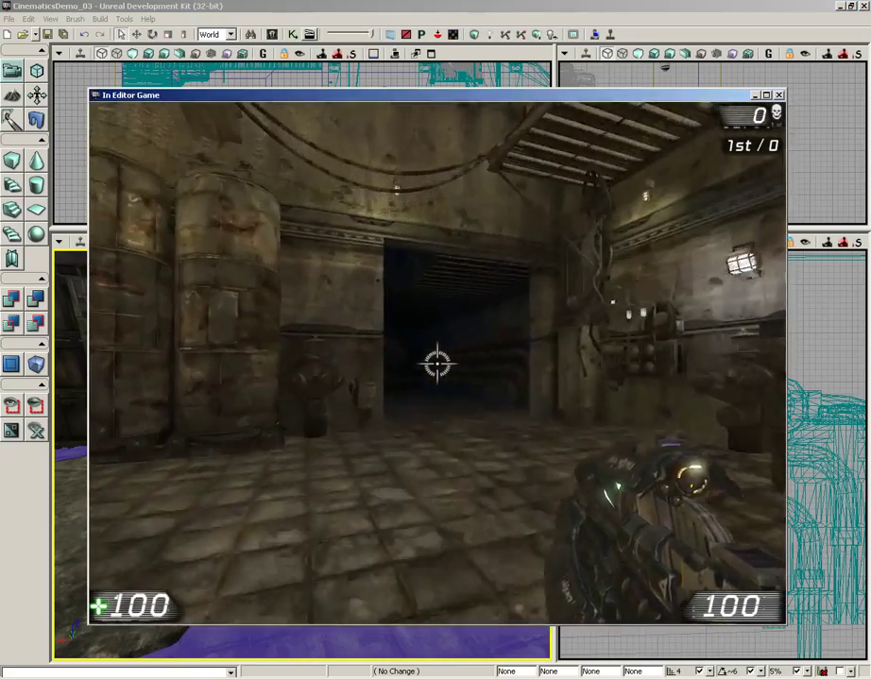
key(w)
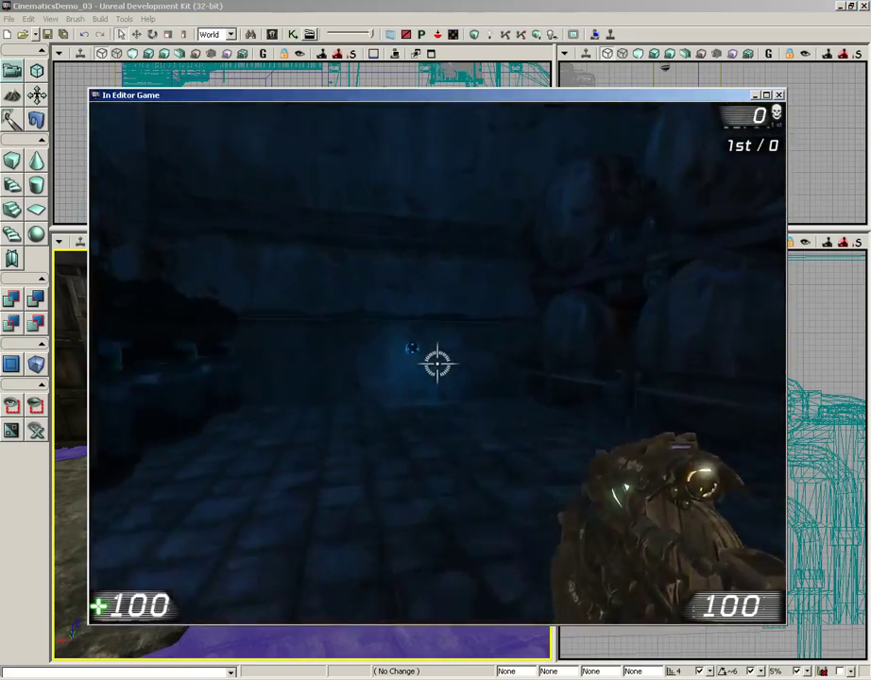
key(w)
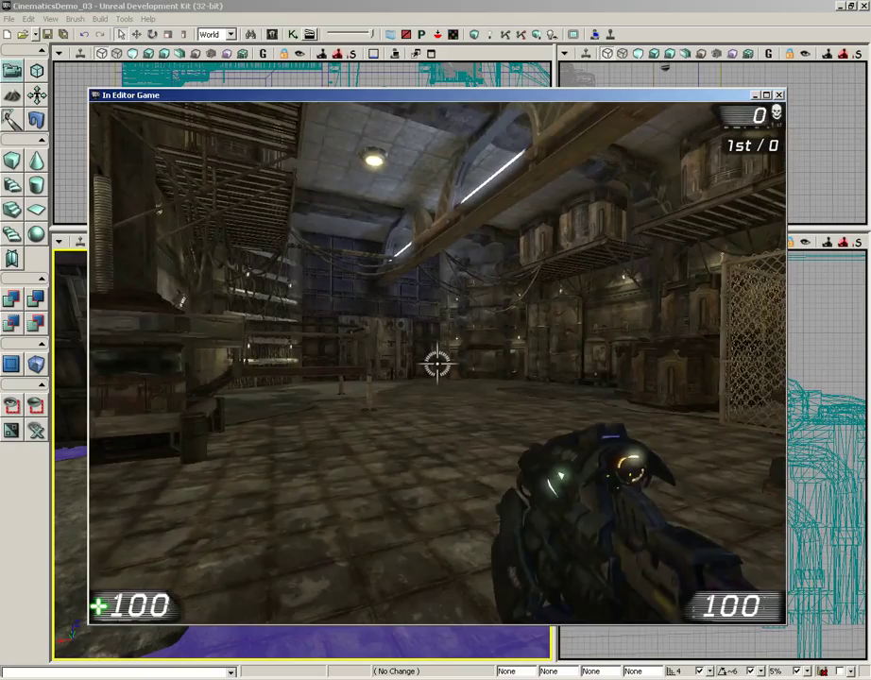
key(w)
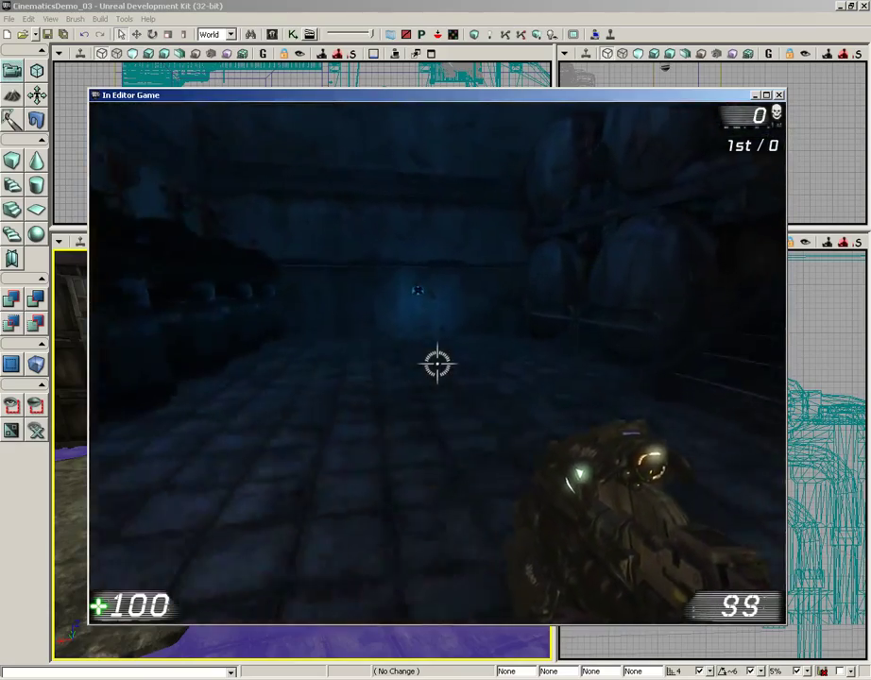
key(w)
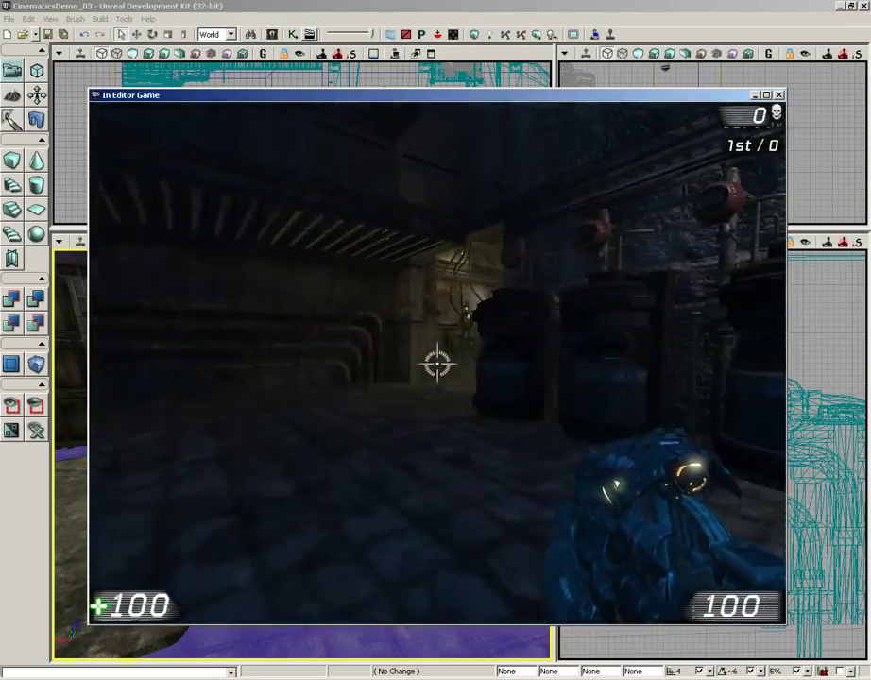
Step: Walk back to the robot in the running game, inspect it from several sides, and end the play session
key(w)
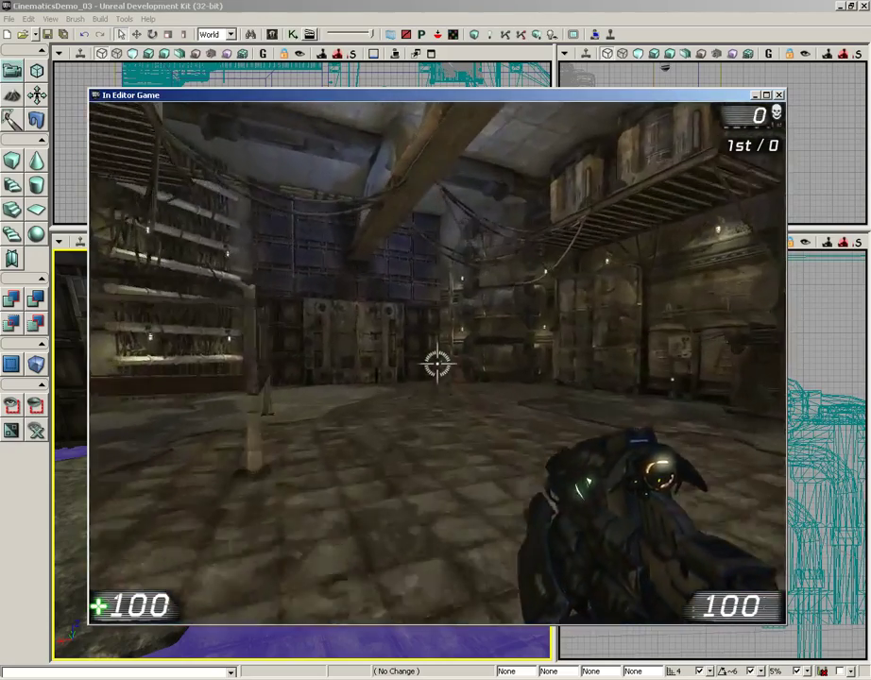
key(w)
click(437, 364)
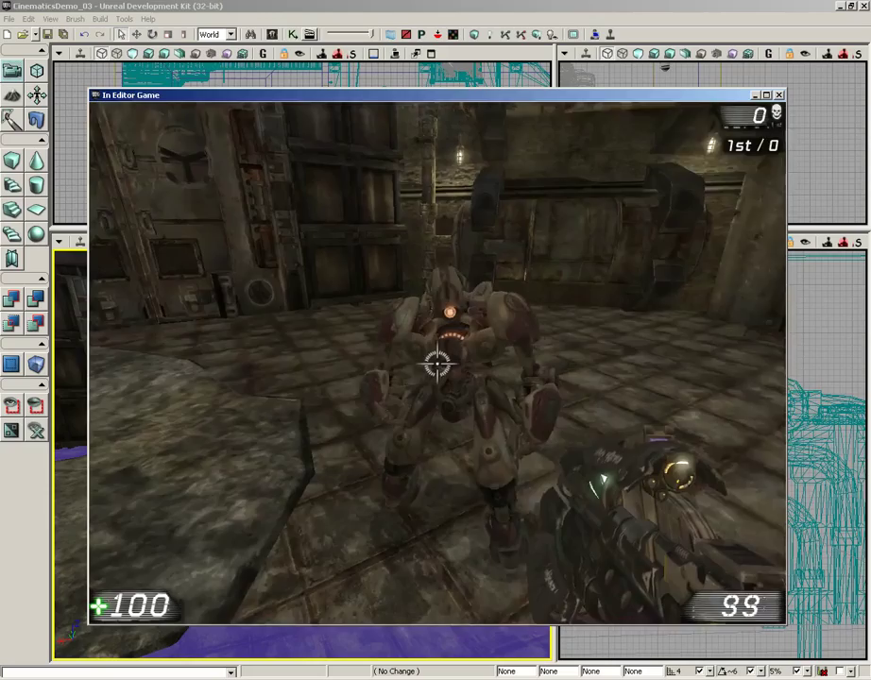
key(d)
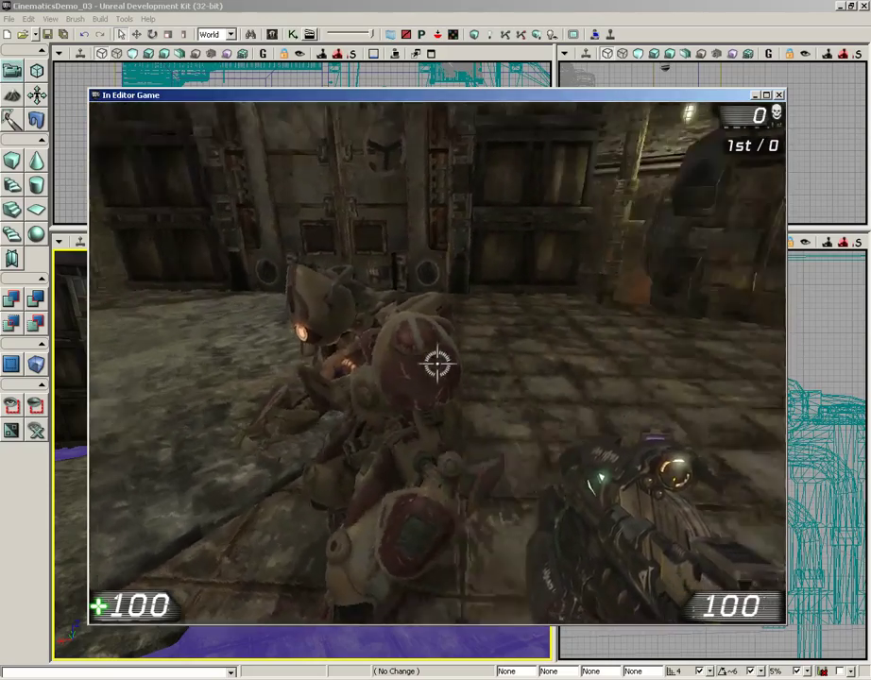
key(s)
key(w)
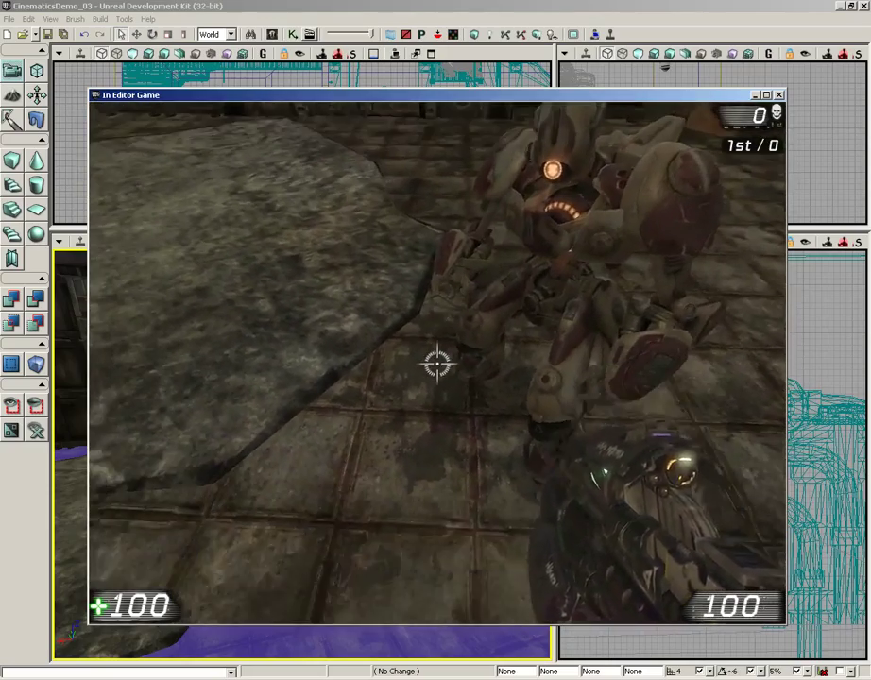
key(Escape)
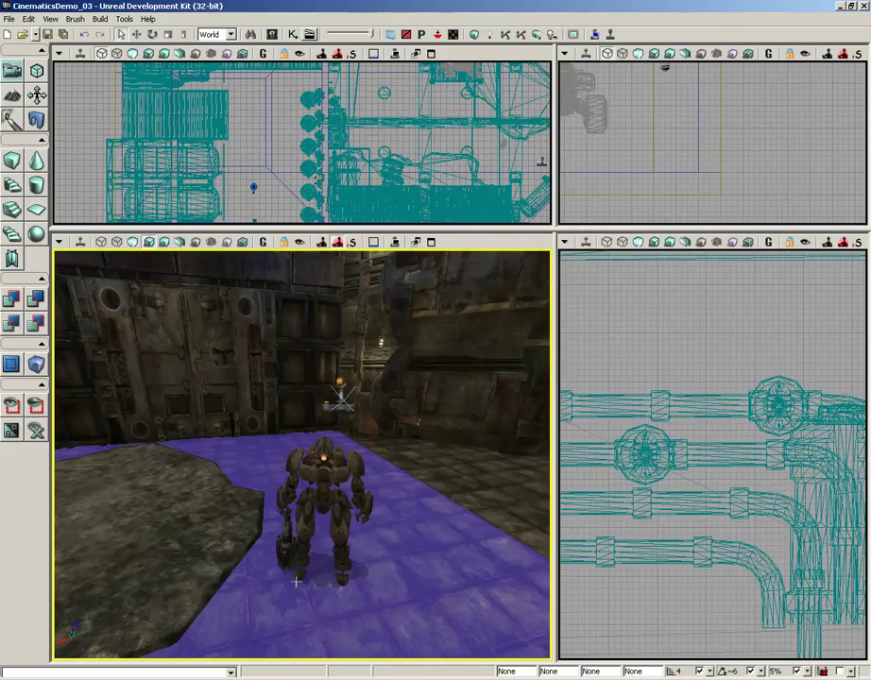
Step: Play the level from the floor near the robot, walk into the dark room to watch the cinematic, and end the play session
right_click(412, 603)
click(408, 627)
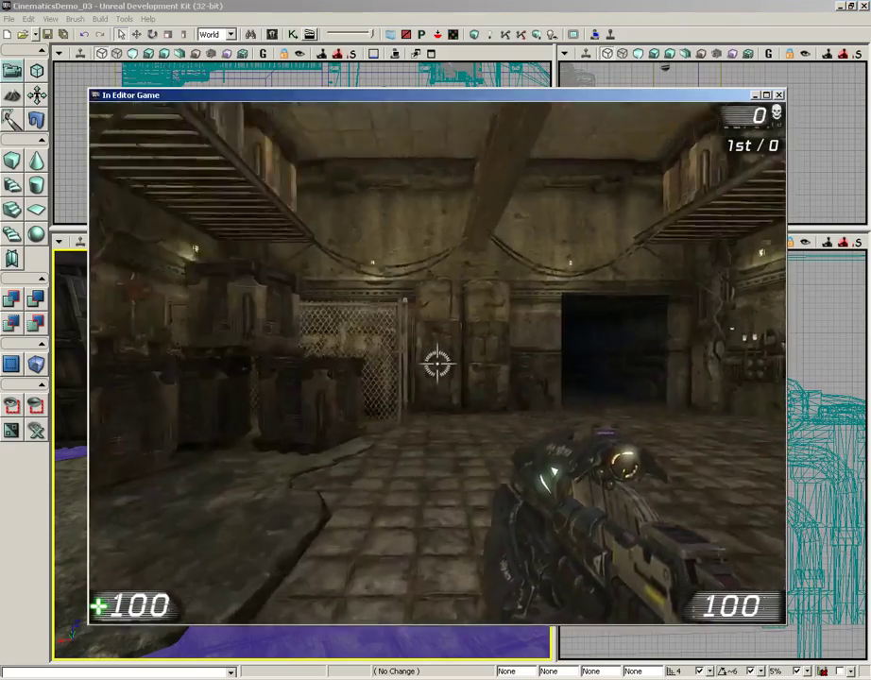
key(w)
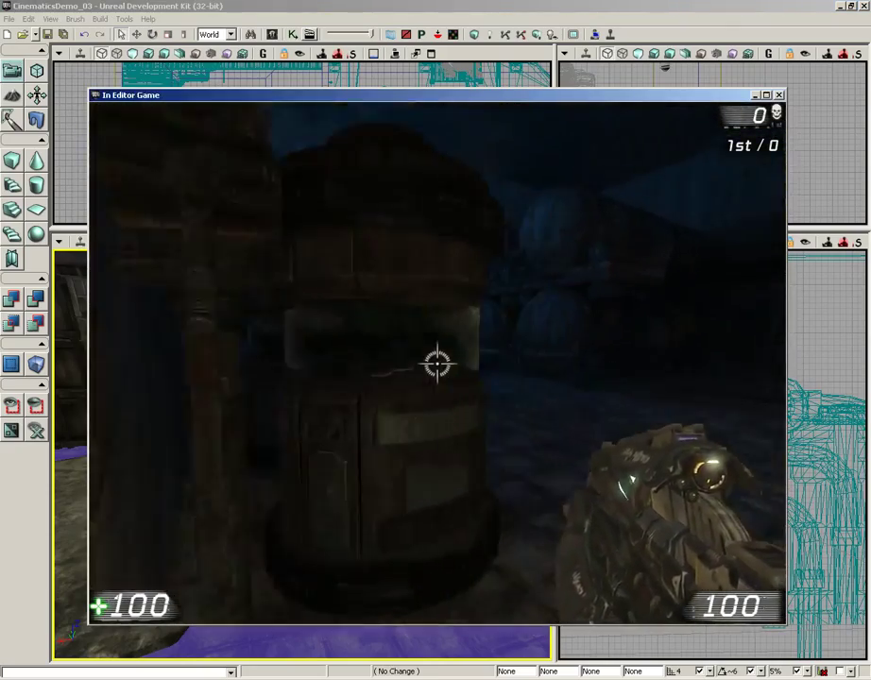
key(w)
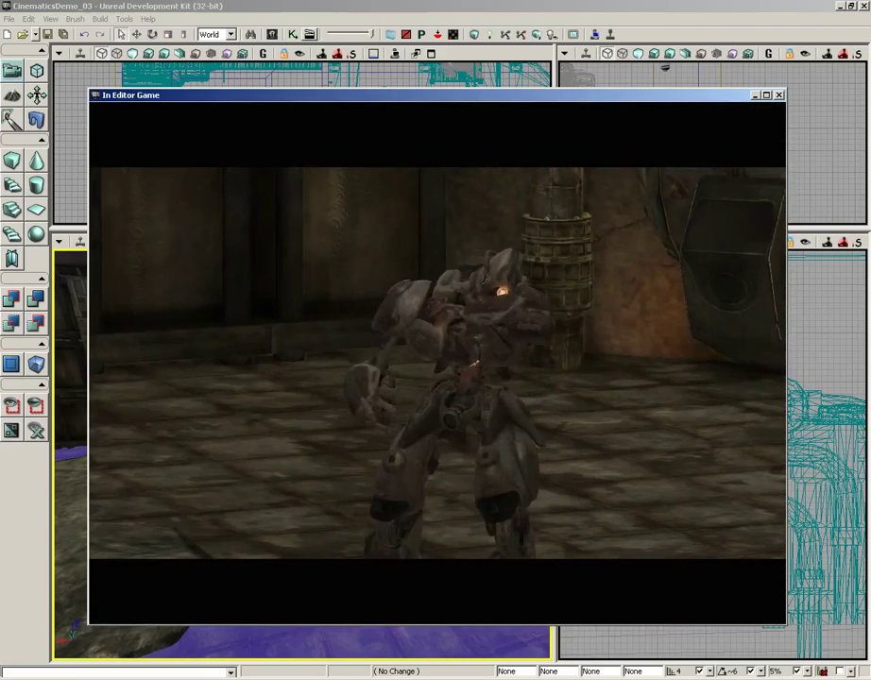
key(Escape)
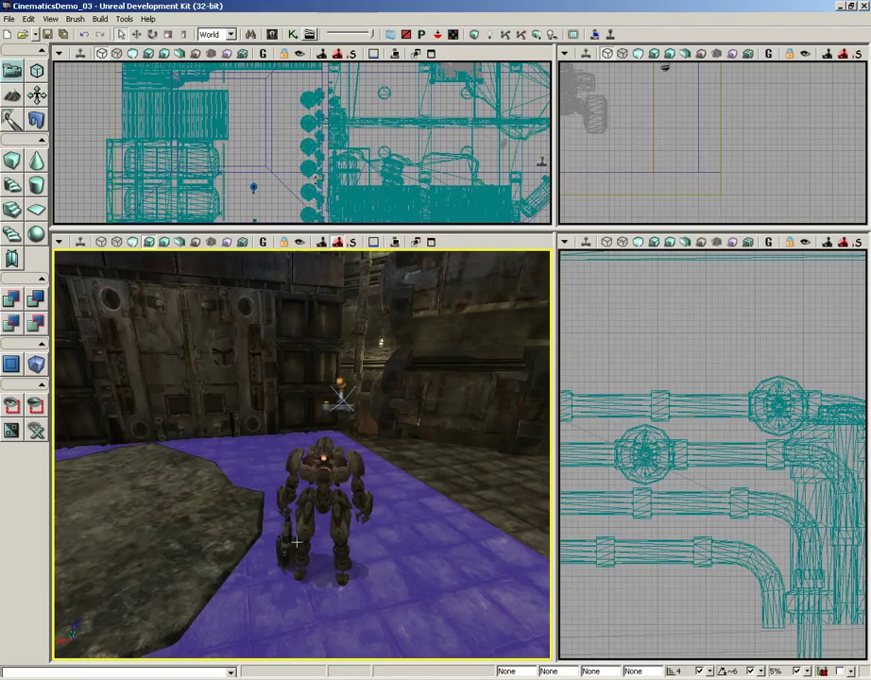
Step: In Kismet, add the robot's weapon, SkeletalMeshActor_3, as a second Target of the Toggle Hidden action
click(293, 35)
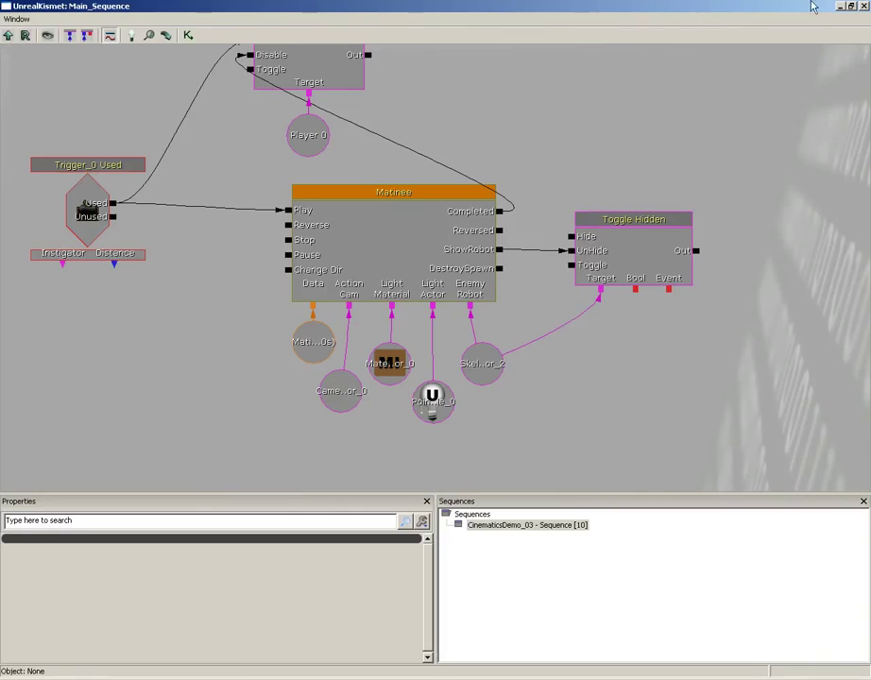
drag(331, 6, 868, 16)
click(288, 533)
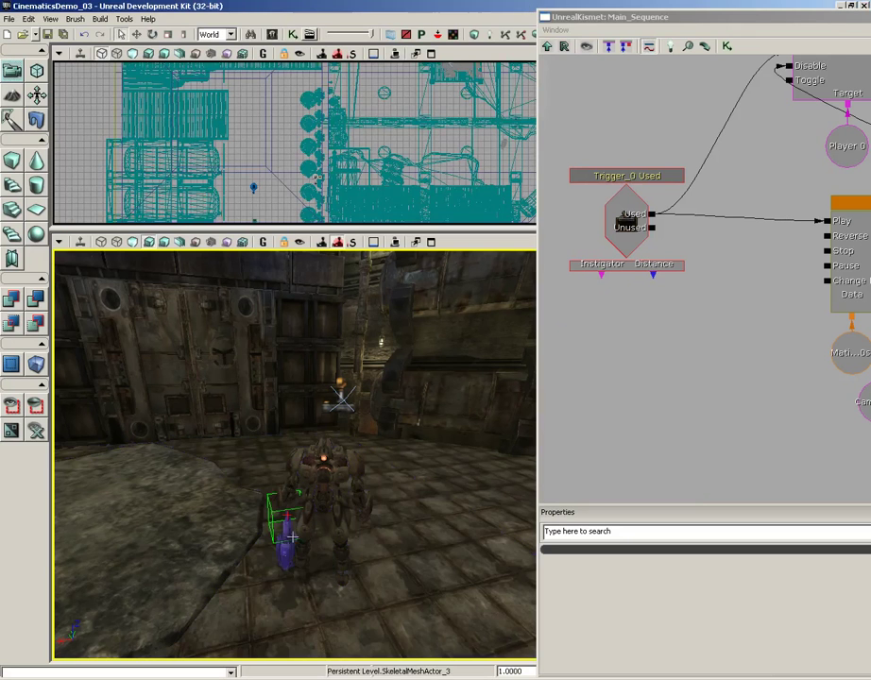
drag(777, 19, 230, 6)
click(850, 6)
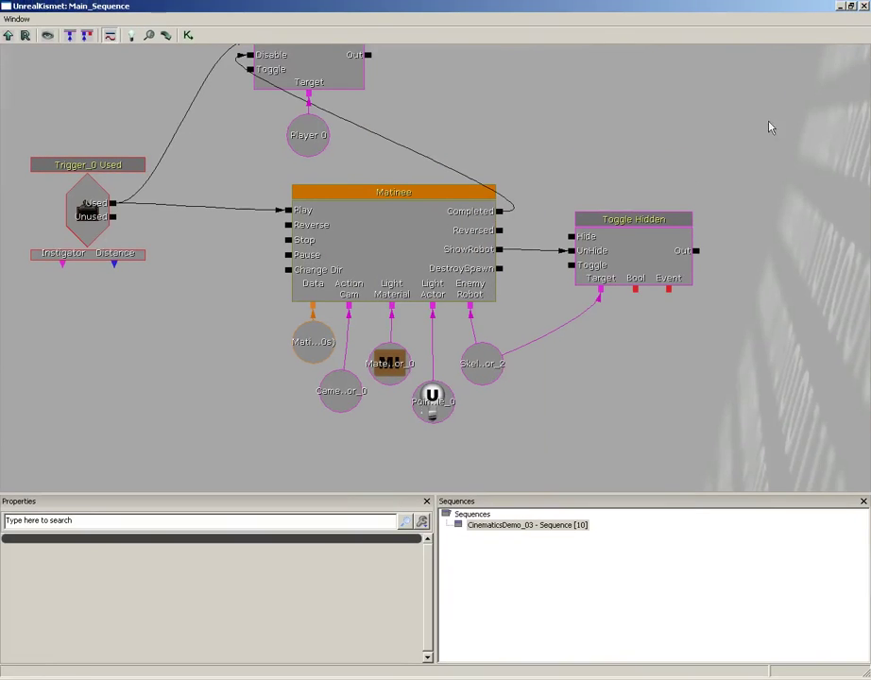
right_click(599, 291)
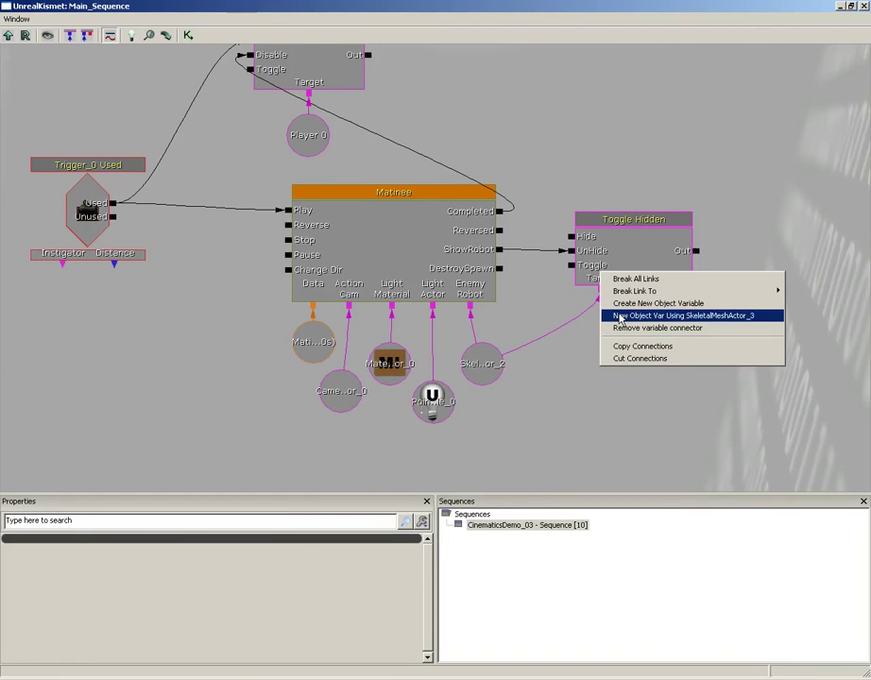
click(620, 320)
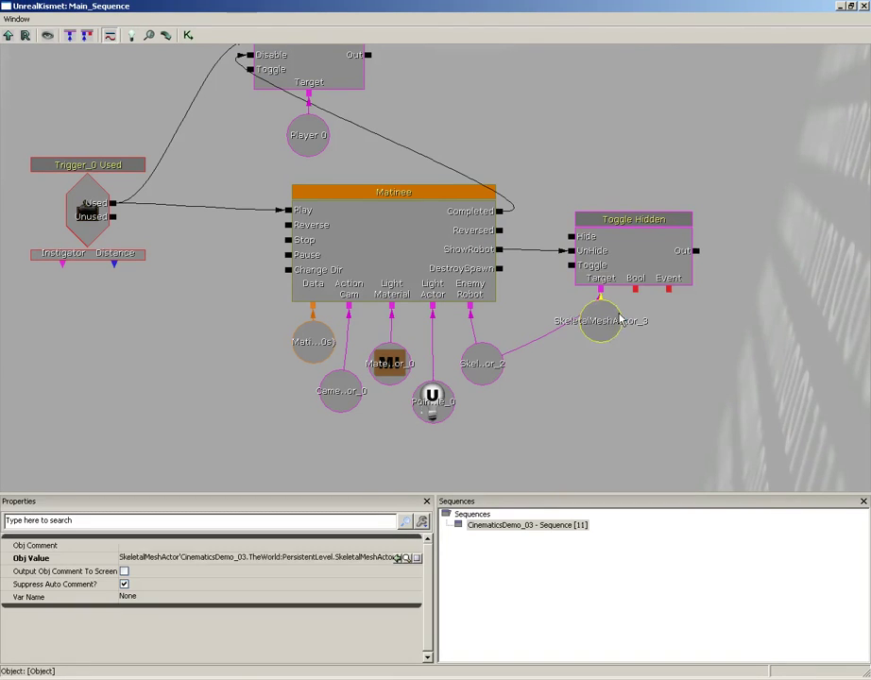
Step: Place the SkeletalMeshActor_3 variable beside the robot's variable and raise the Toggle Hidden node to free space beneath it
ctrl+drag(604, 331, 595, 378)
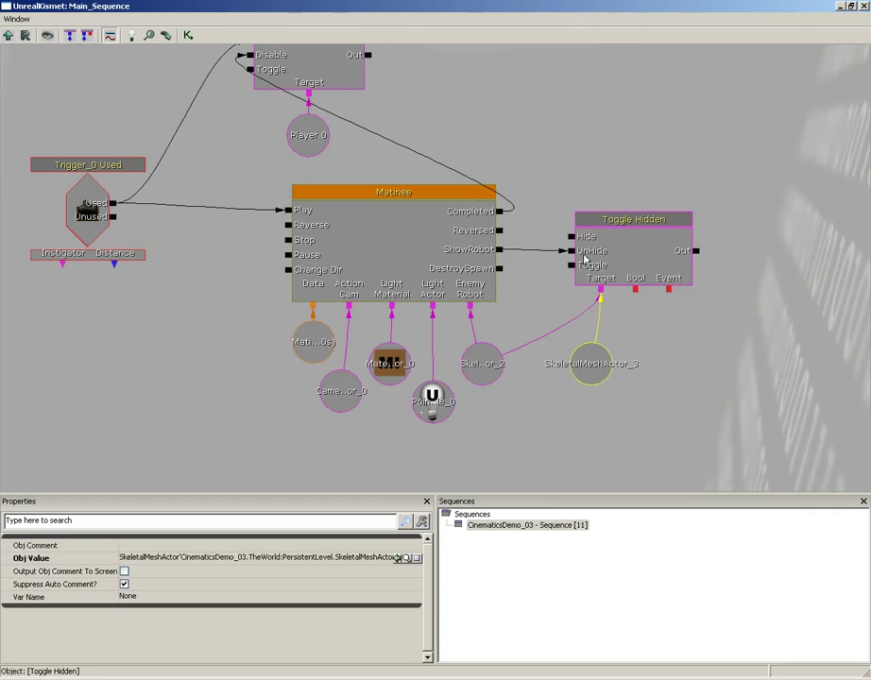
ctrl+drag(605, 373, 552, 377)
ctrl+drag(621, 262, 628, 197)
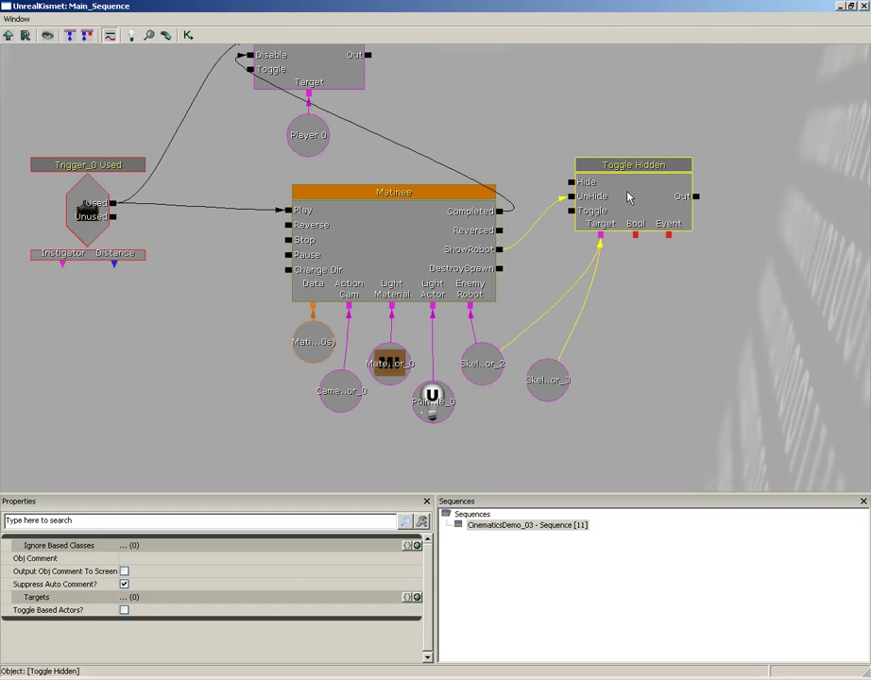
Step: Add a Destroy actor action and place it just below the Toggle Hidden node
right_click(612, 300)
mouse_move(626, 308)
mouse_move(576, 309)
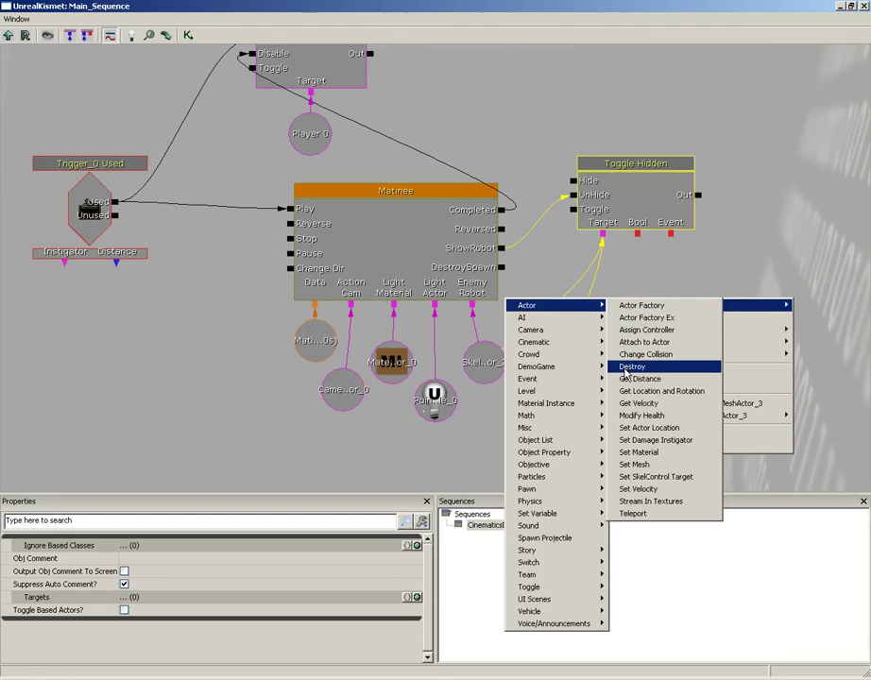
click(631, 367)
ctrl+drag(635, 346, 641, 313)
Step: Connect Matinee's DestroySpawn output to Destroy, set SkeletalMeshActor_2 and SkeletalMeshActor_3 as its Targets, and close Kismet
drag(503, 273, 485, 361)
click(640, 311)
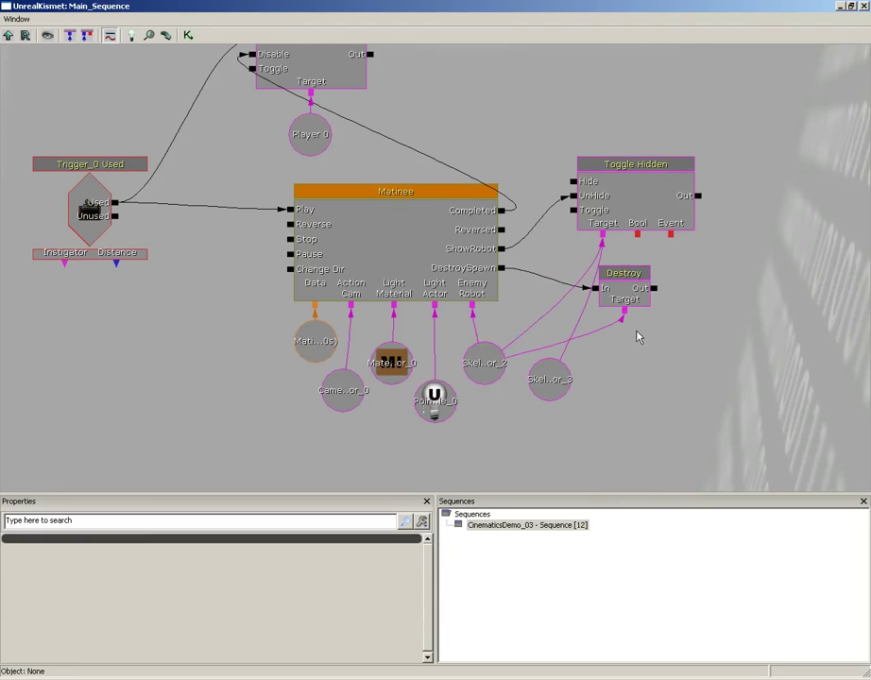
drag(625, 315, 553, 378)
click(864, 6)
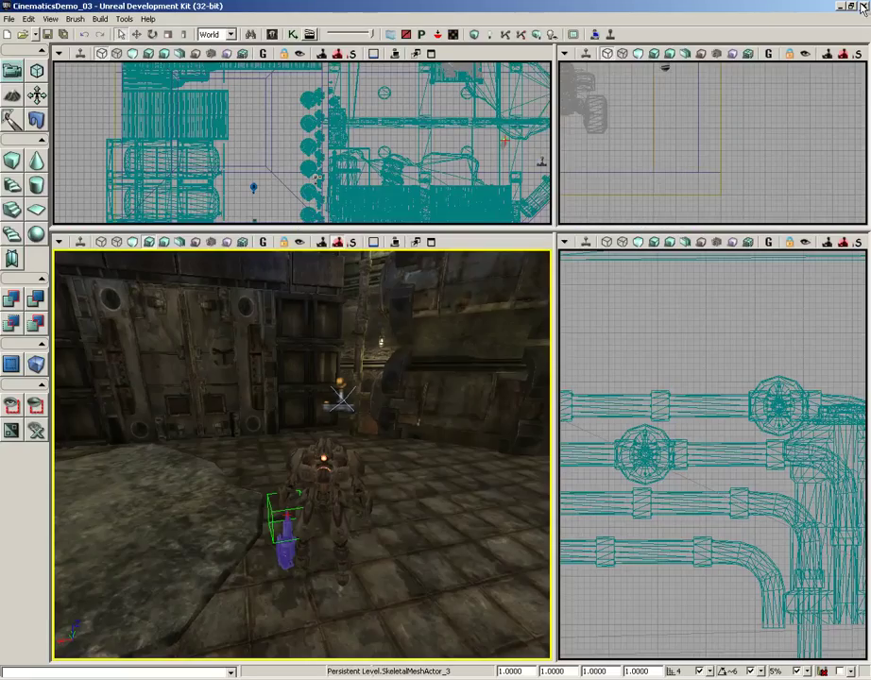
Step: Play the level, run the cinematic in the dark room, walk back to check the robot's spot, and end the play session
right_click(398, 529)
click(416, 500)
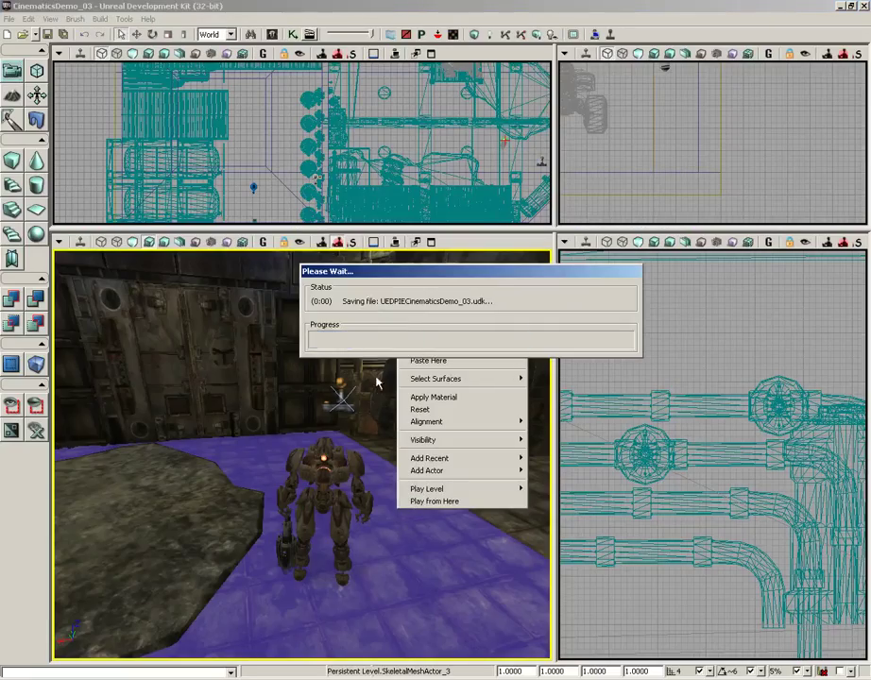
key(w)
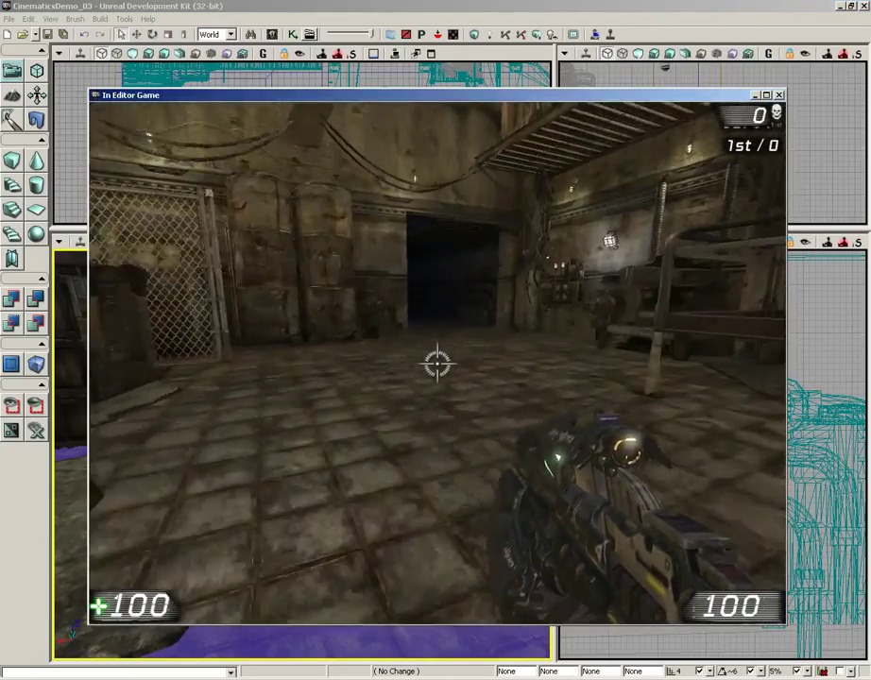
key(w)
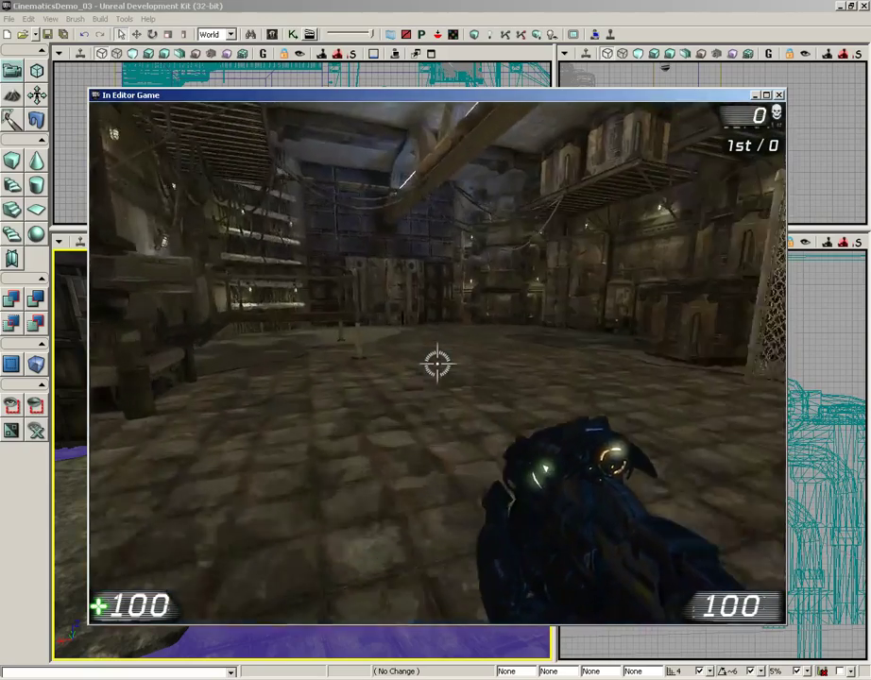
click(437, 363)
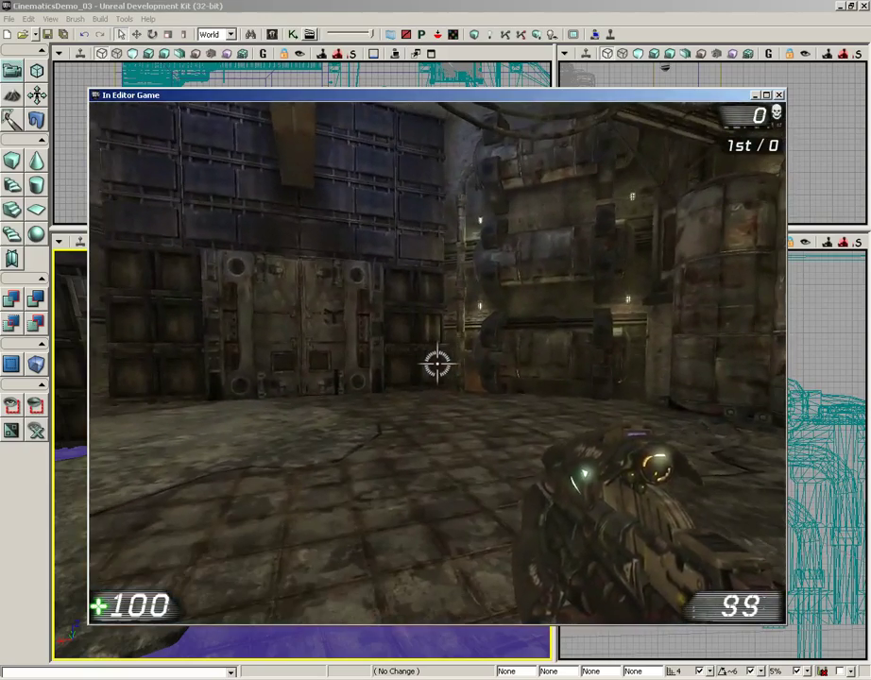
key(Escape)
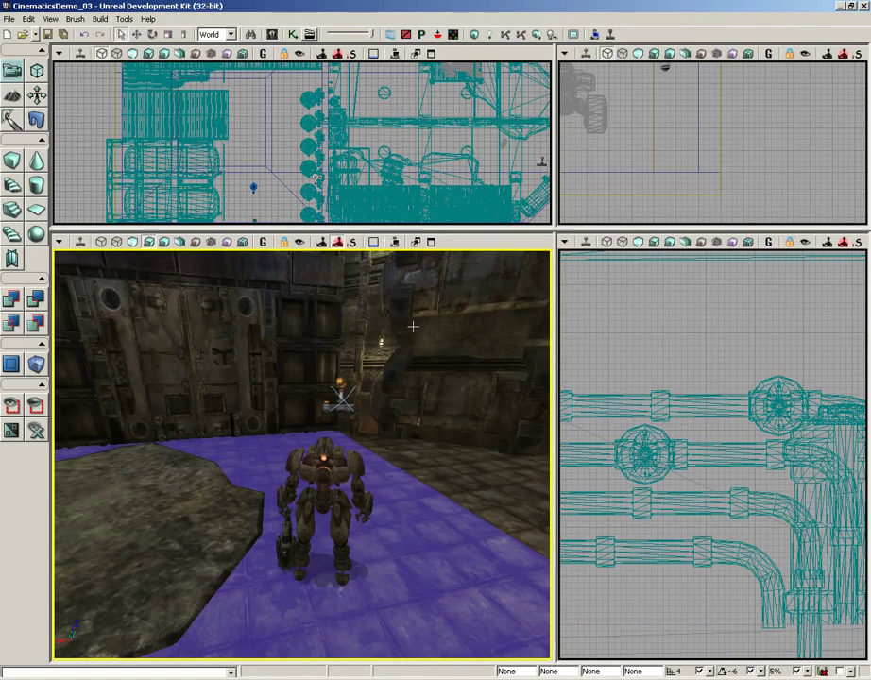
Step: Add an Actor Factory action in Kismet, connect Matinee's DestroySpawn output to Spawn Actor, and place it below Destroy
click(294, 34)
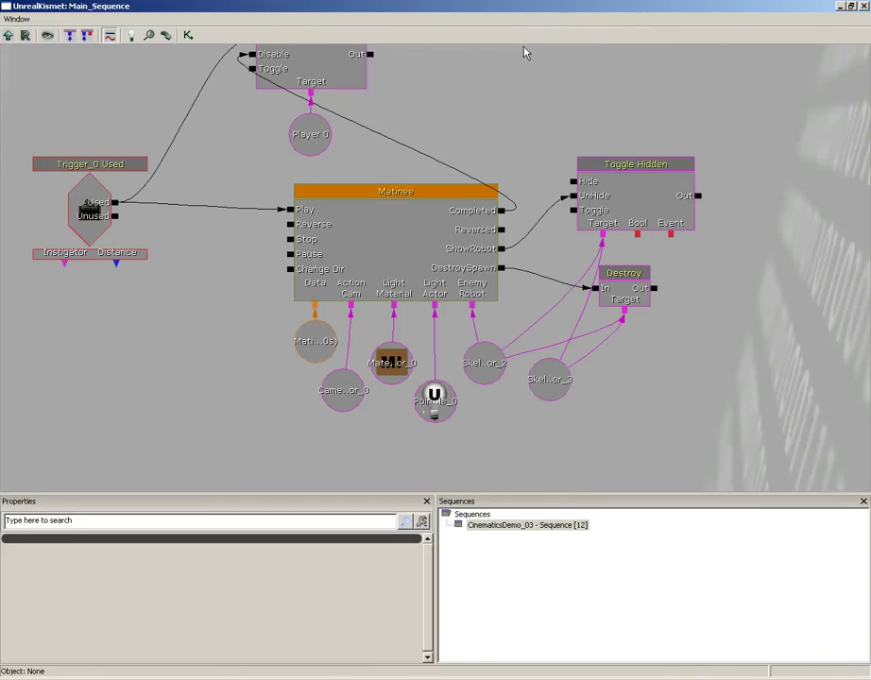
drag(635, 421, 475, 342)
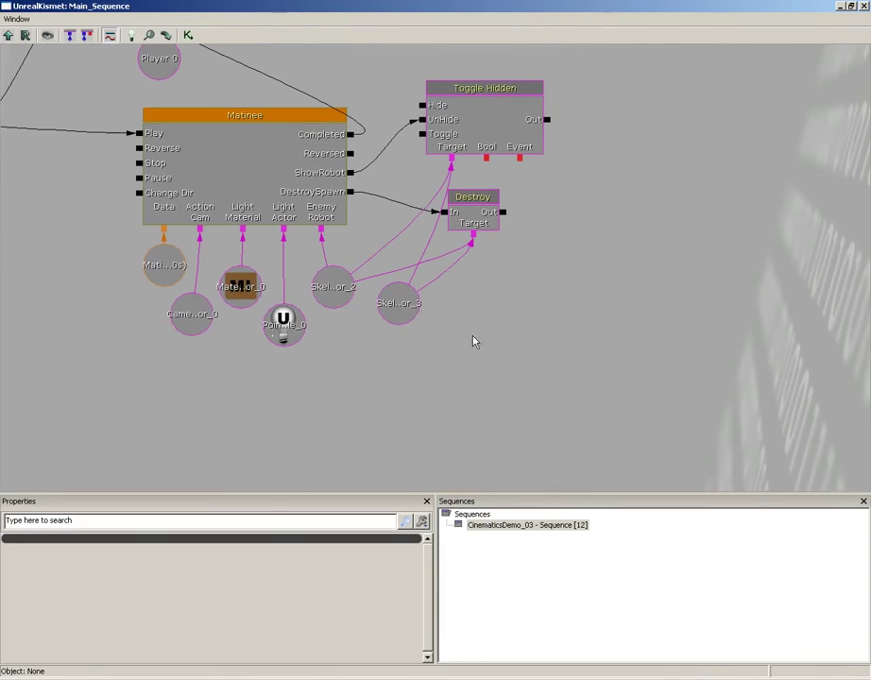
right_click(482, 280)
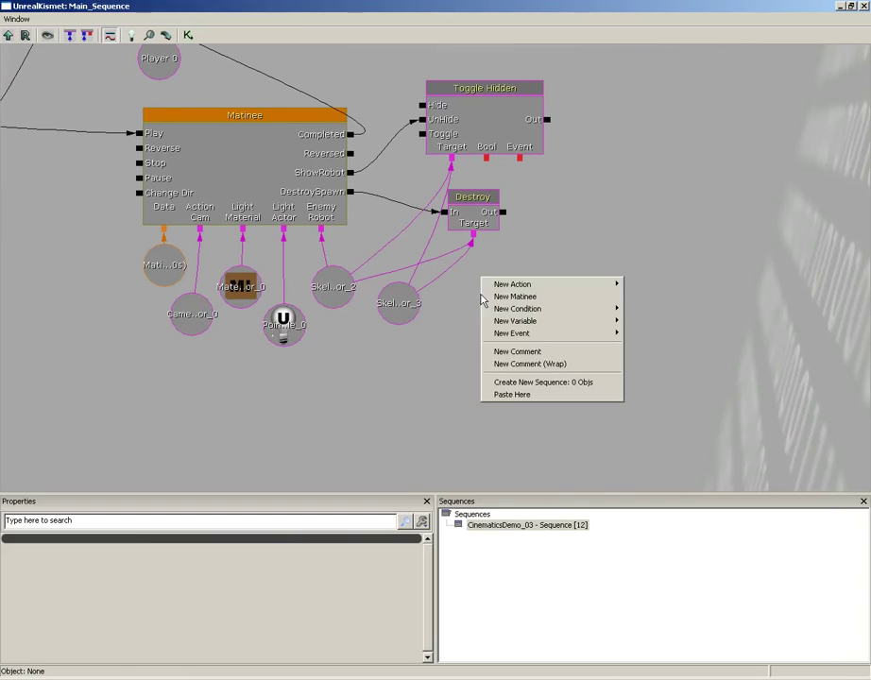
mouse_move(506, 285)
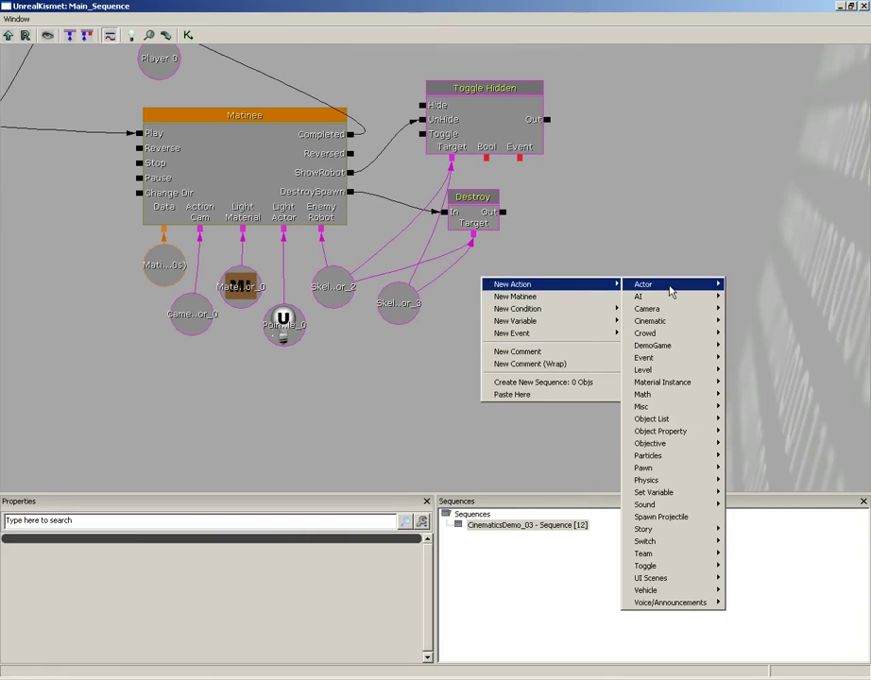
mouse_move(674, 289)
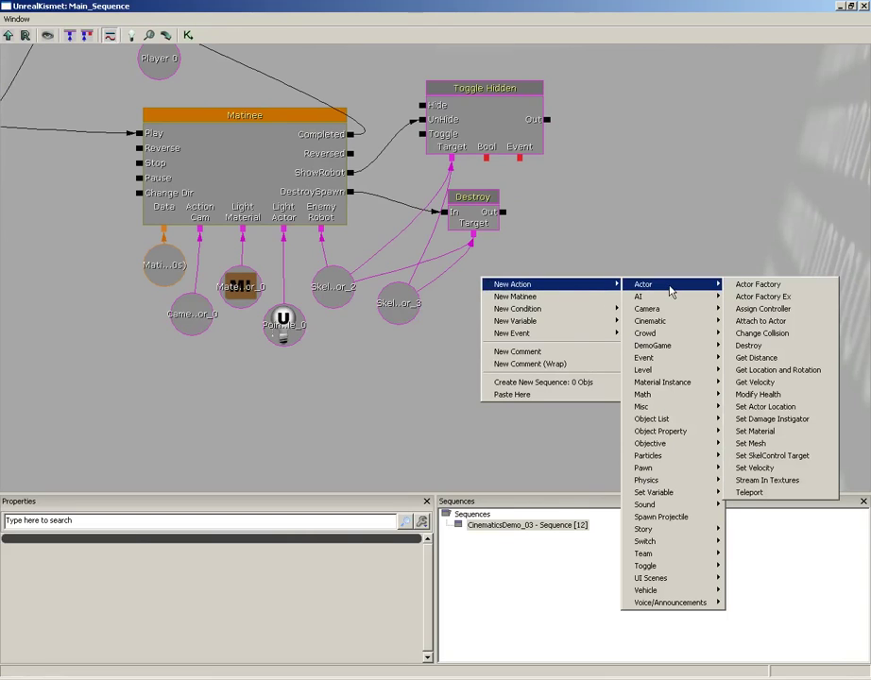
click(769, 286)
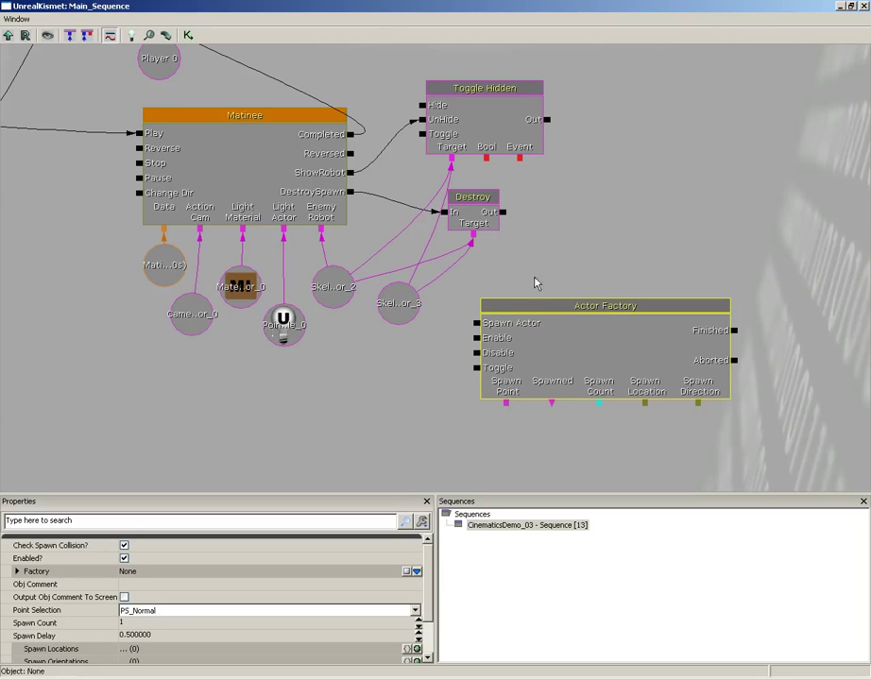
drag(351, 192, 477, 324)
drag(586, 361, 619, 326)
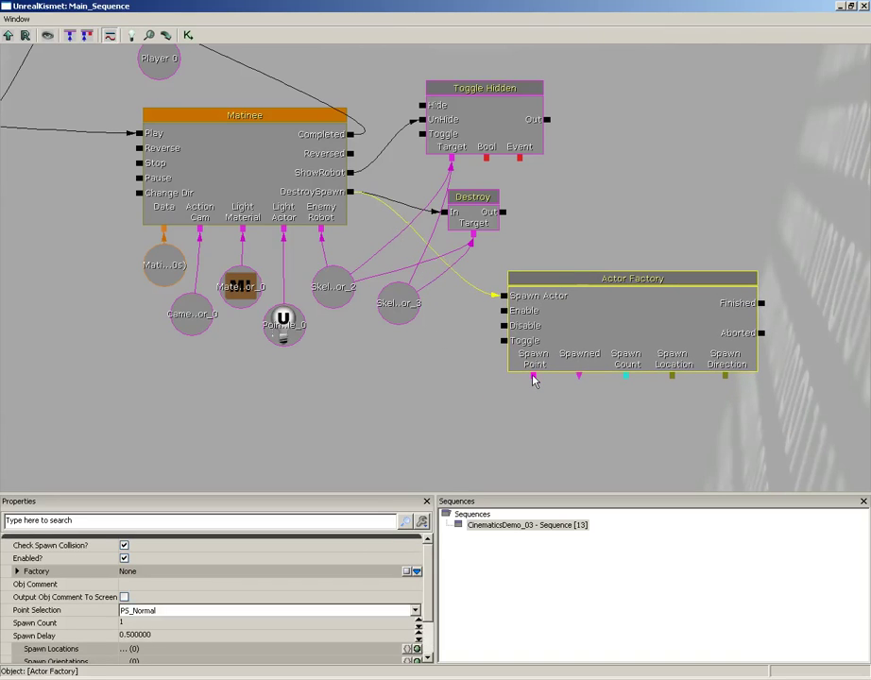
Step: Select PlayerStart_2 near the robot in the level and attach it to the Actor Factory's Spawn Point in Kismet
click(399, 317)
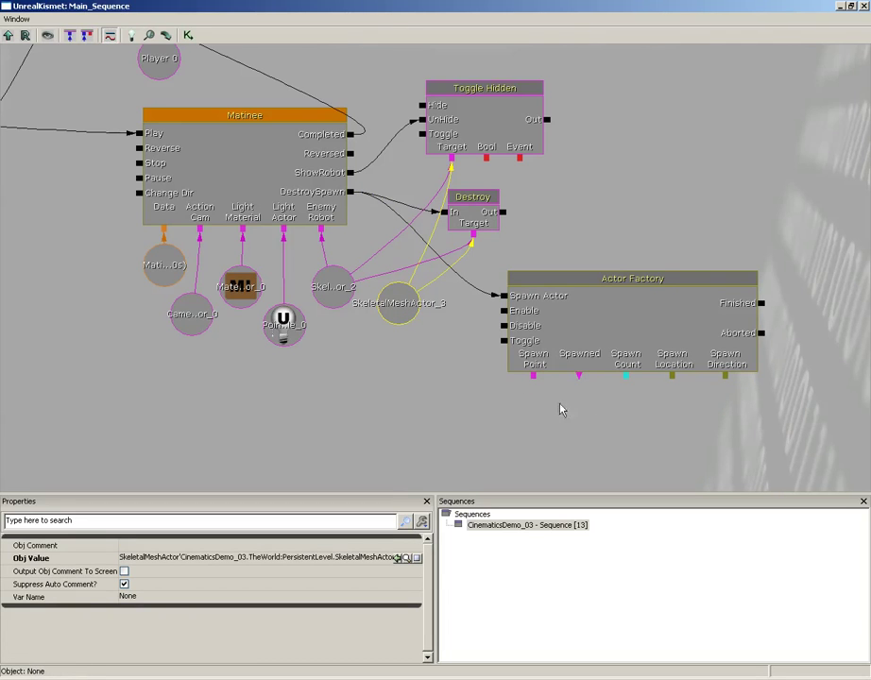
drag(436, 353, 429, 324)
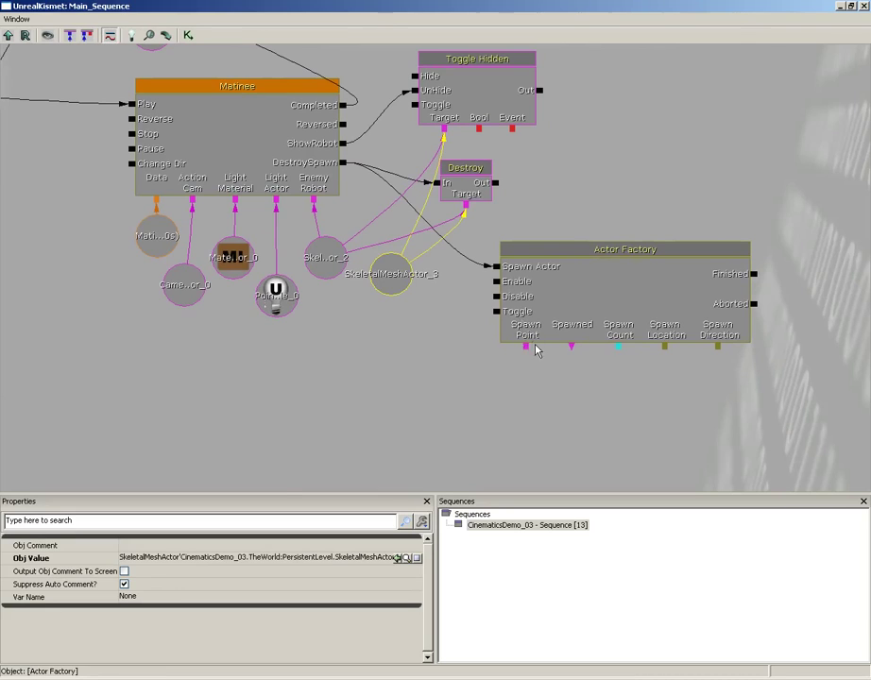
click(579, 305)
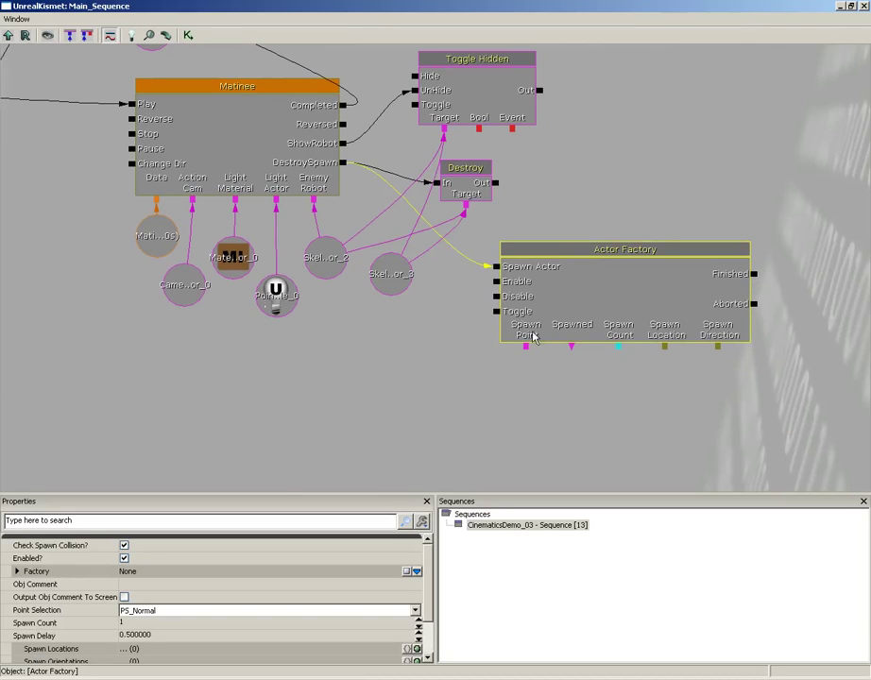
click(864, 7)
mouse_move(446, 409)
mouse_down()
mouse_move(435, 381)
mouse_move(209, 362)
mouse_move(435, 391)
mouse_up()
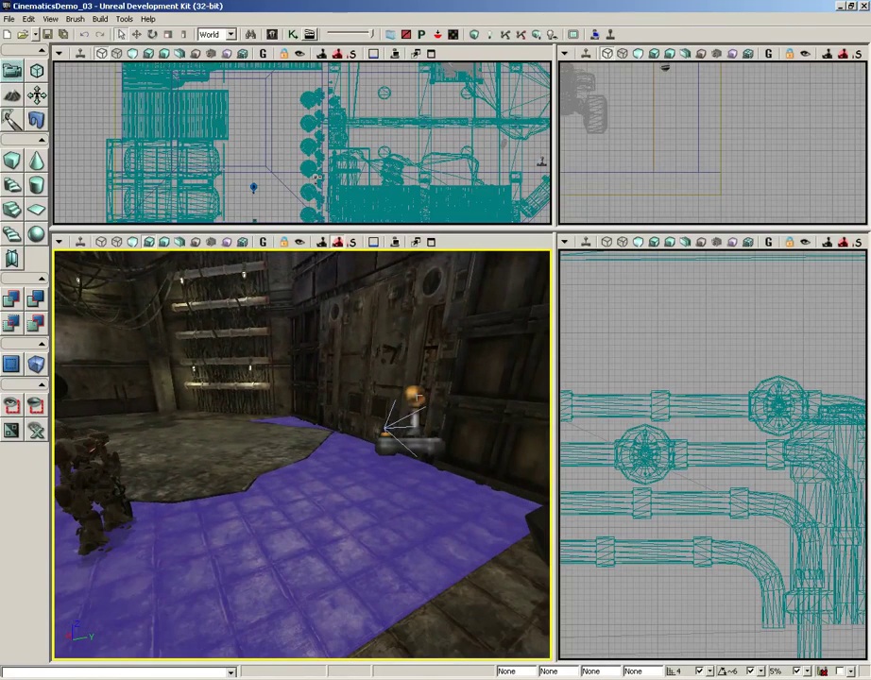
click(417, 397)
drag(301, 391, 160, 521)
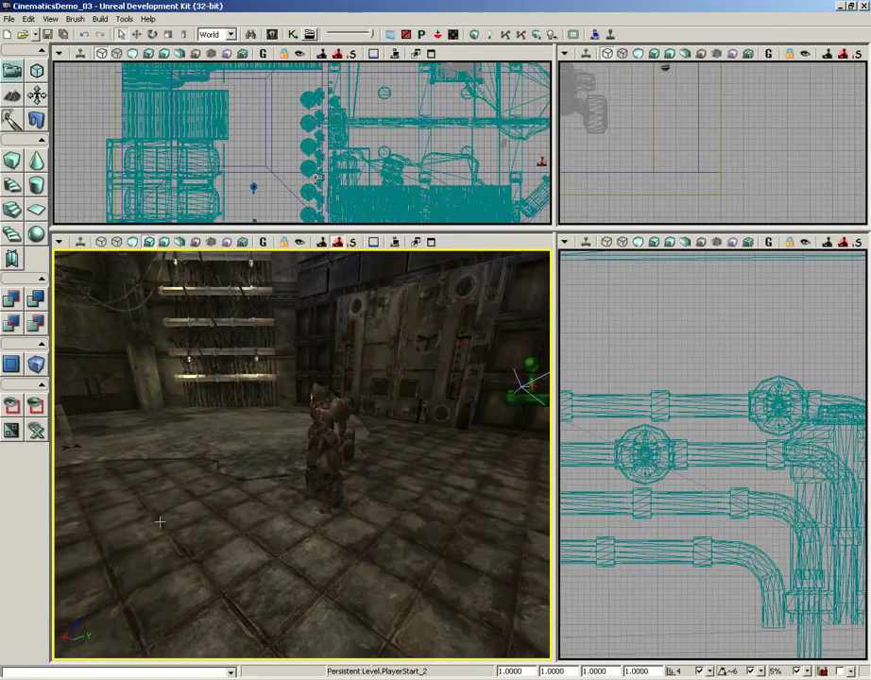
drag(255, 521, 293, 529)
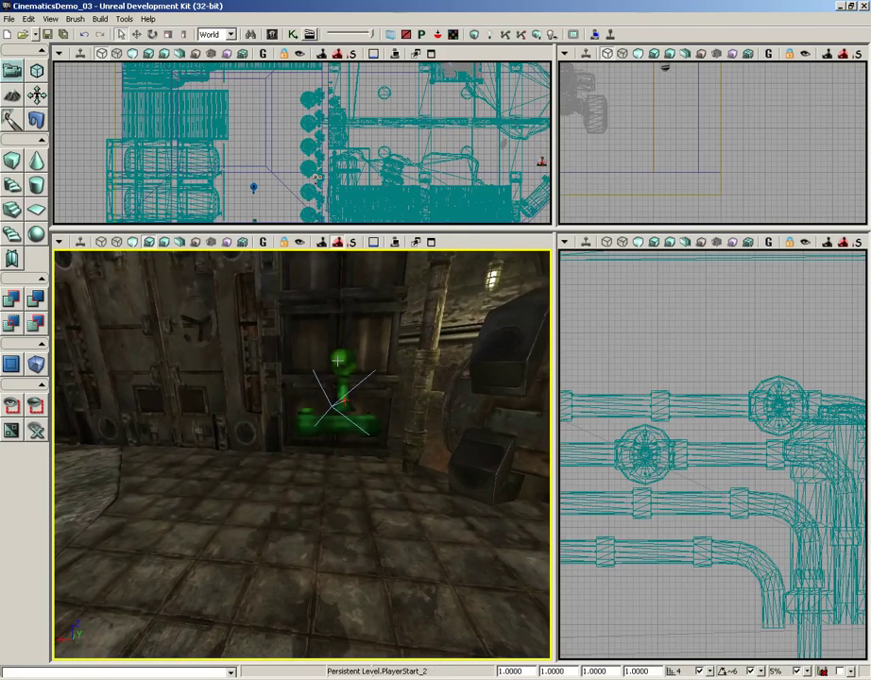
click(350, 339)
click(293, 35)
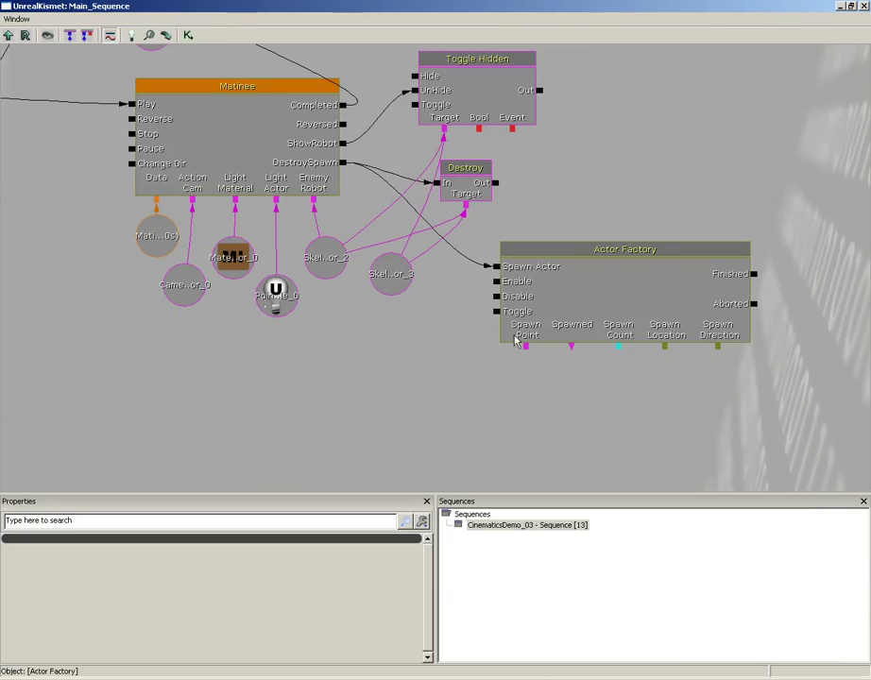
right_click(526, 350)
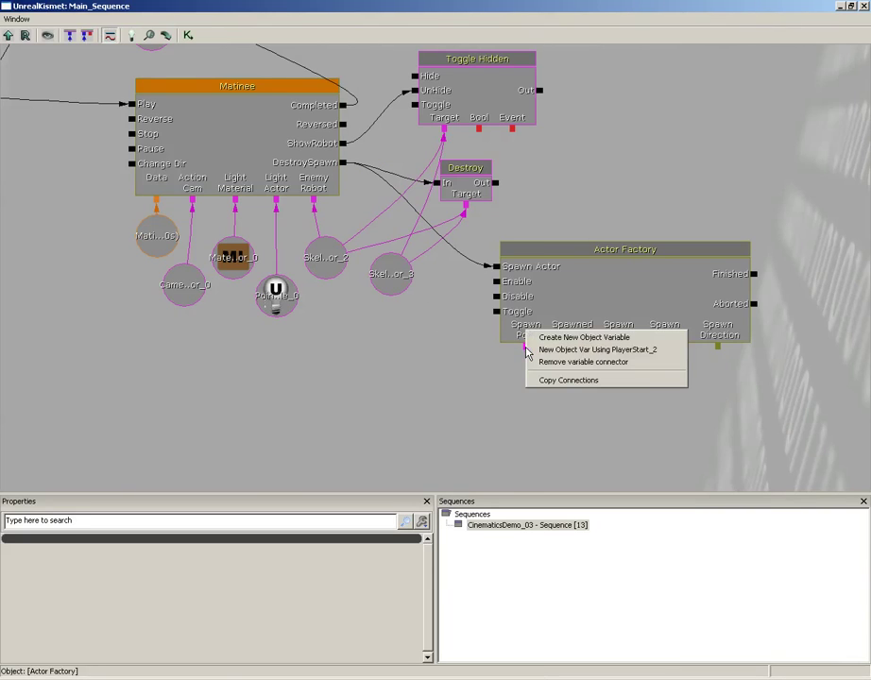
click(557, 350)
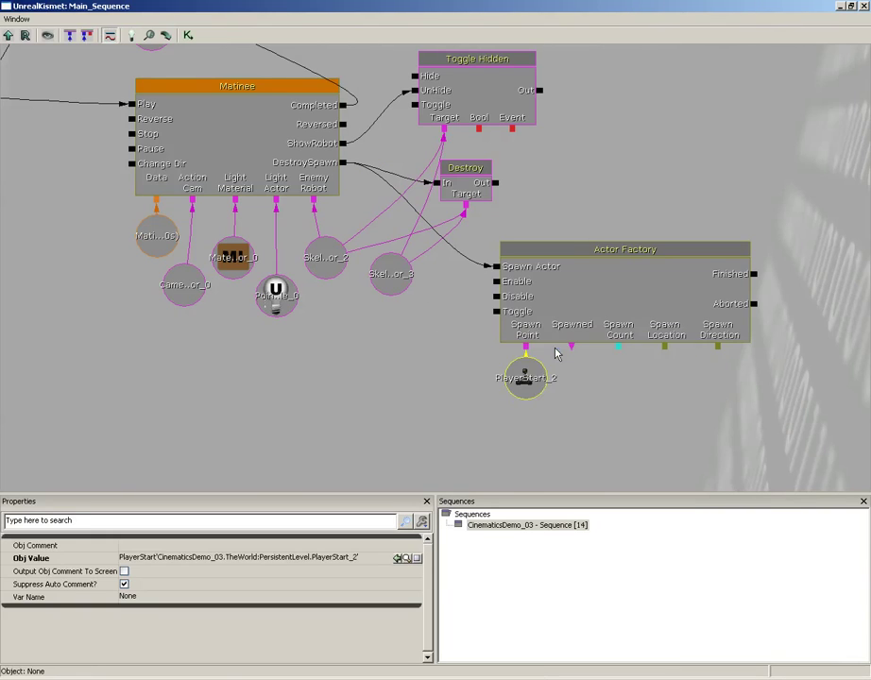
Step: Move the PlayerStart_2 variable slightly below the Actor Factory and assign a new UTActorFactoryAI as that action's Factory
drag(532, 373, 527, 394)
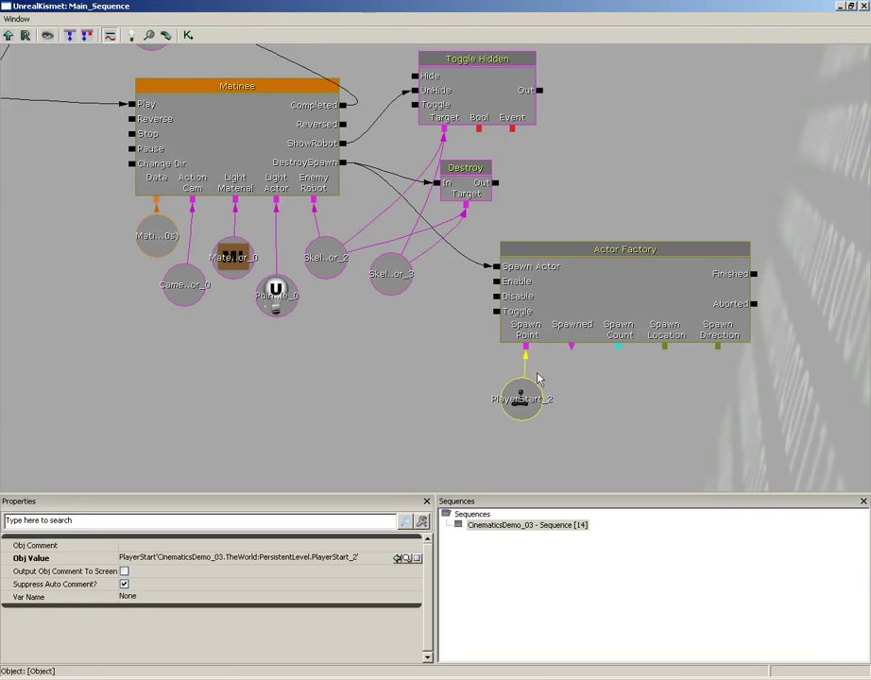
click(572, 303)
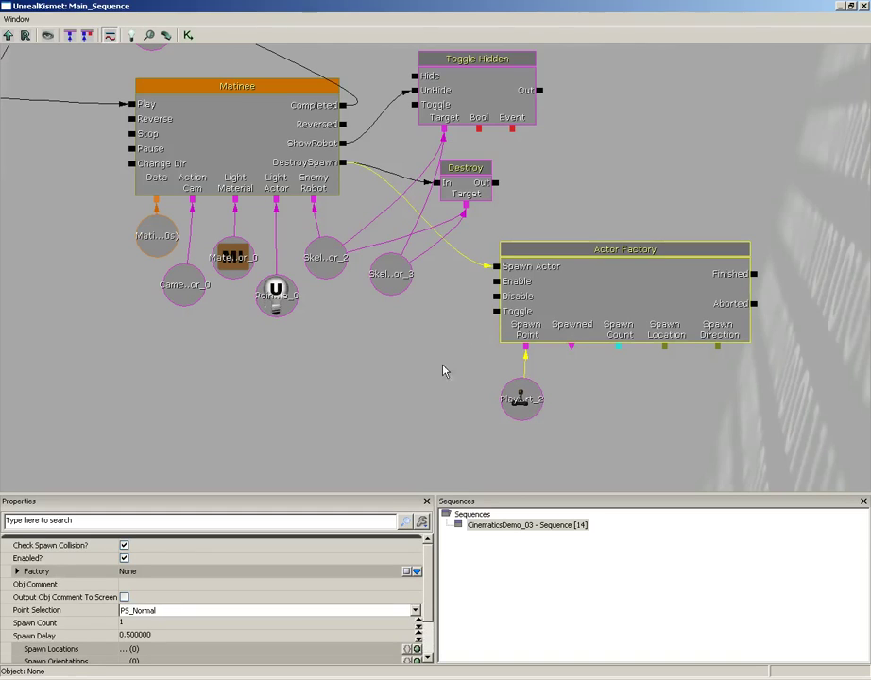
click(18, 572)
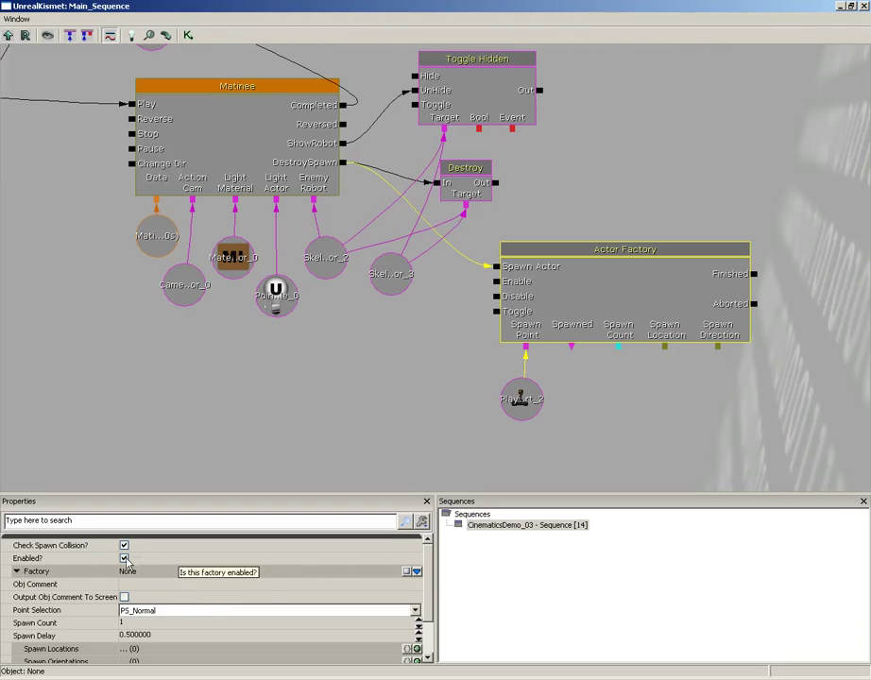
click(417, 573)
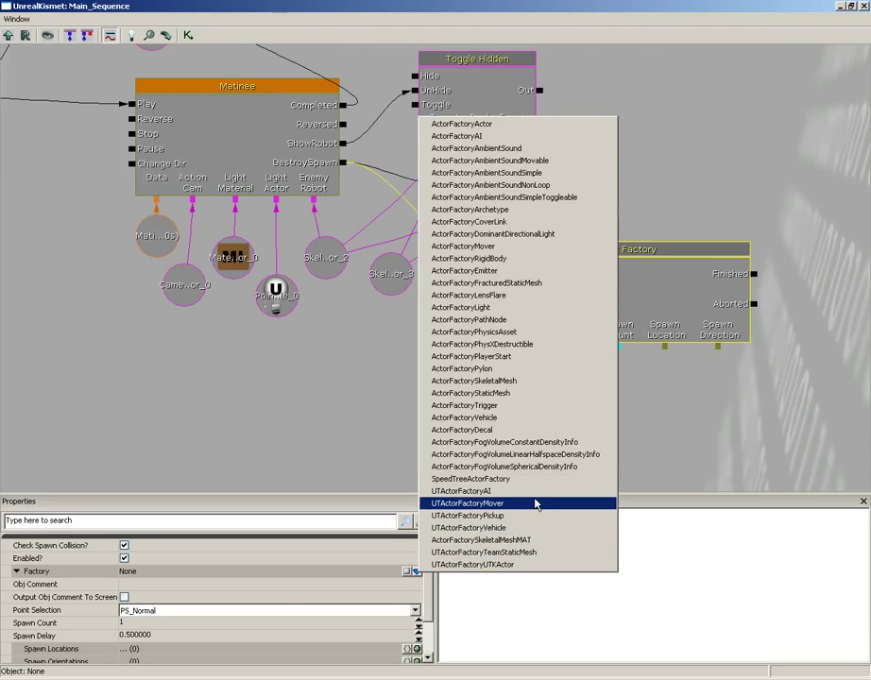
click(476, 493)
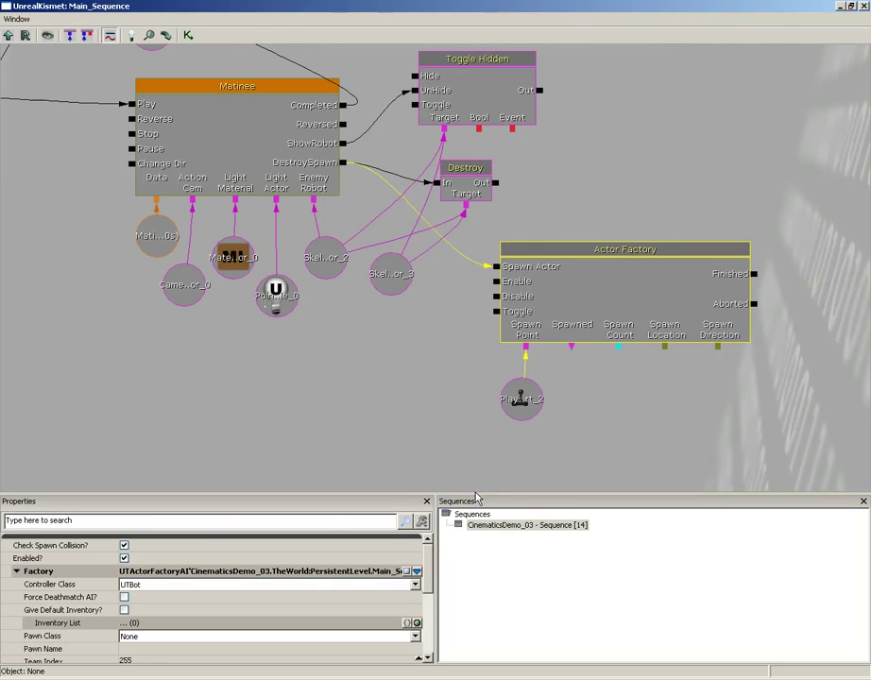
Step: Configure the AI factory with Controller Class UTBot, Force Deathmatch AI enabled, and Pawn Class UTPawn
scroll(430, 575, down, 1)
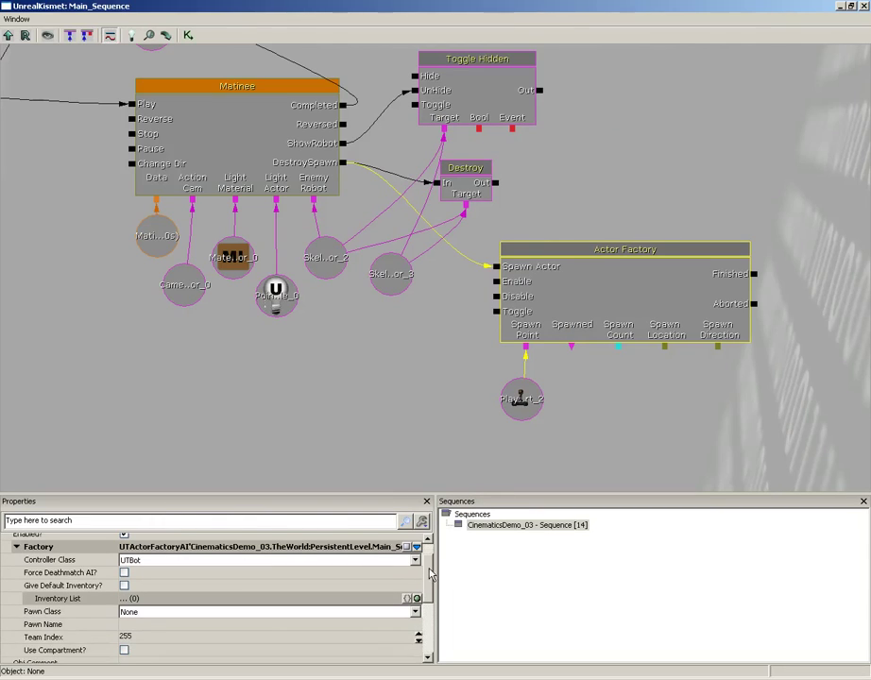
scroll(430, 575, down, 1)
click(167, 551)
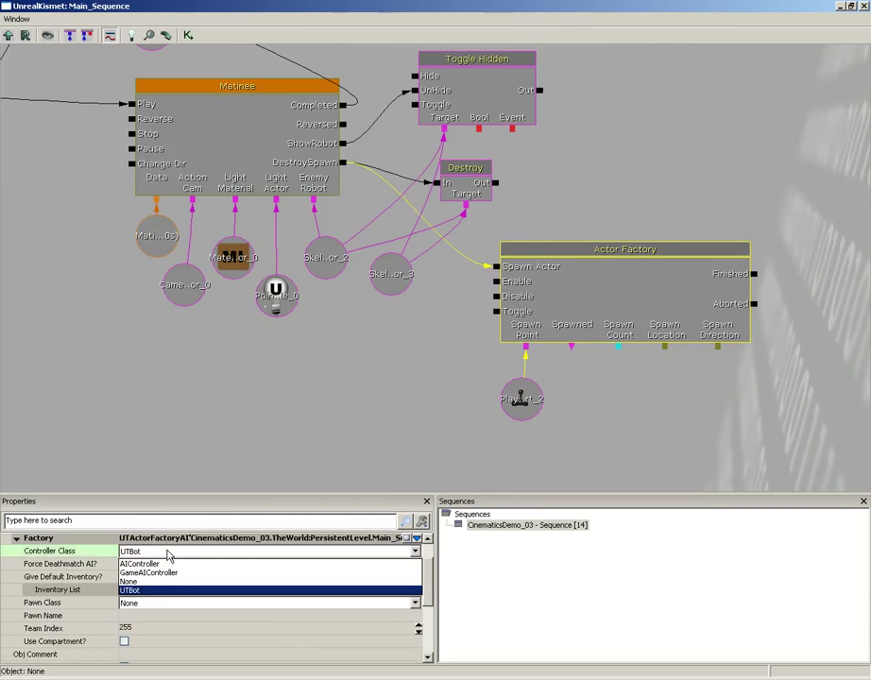
click(149, 591)
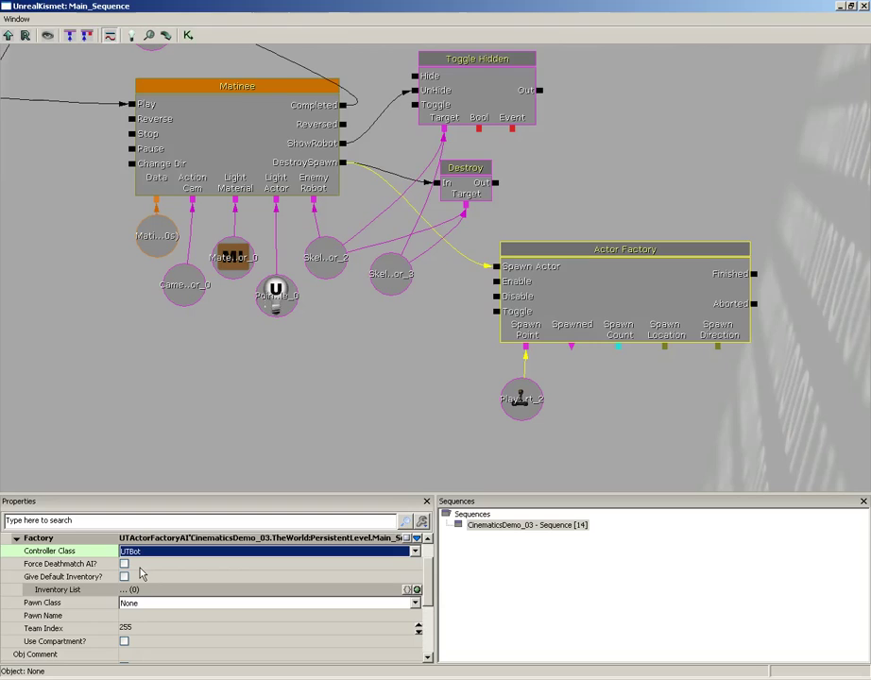
click(124, 563)
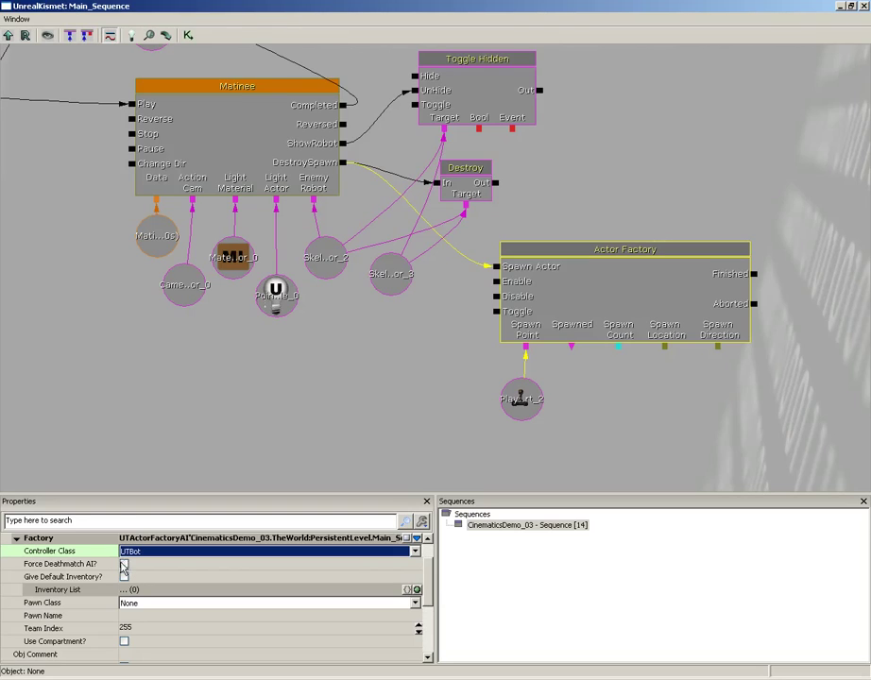
click(124, 564)
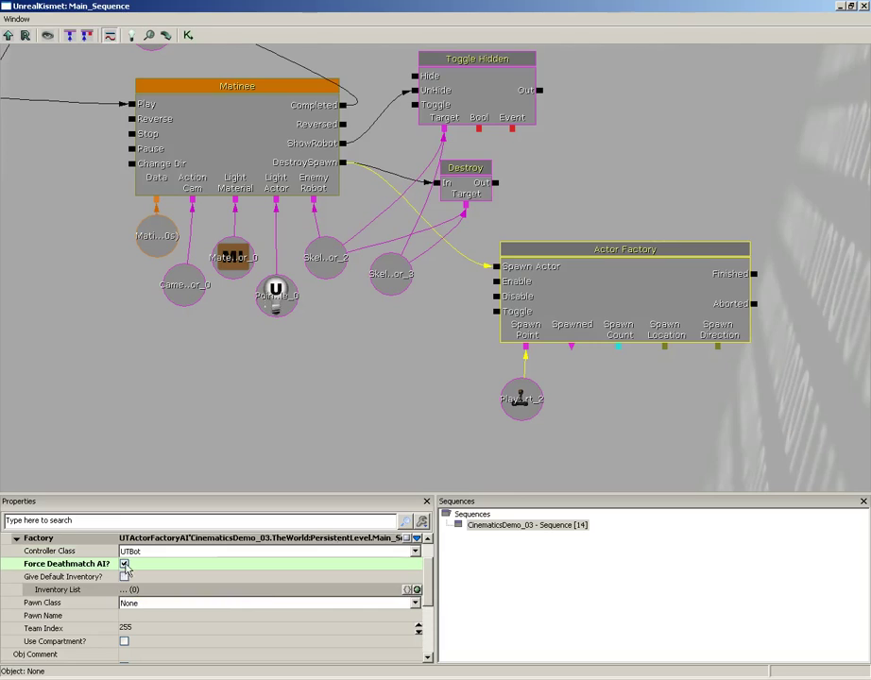
click(182, 605)
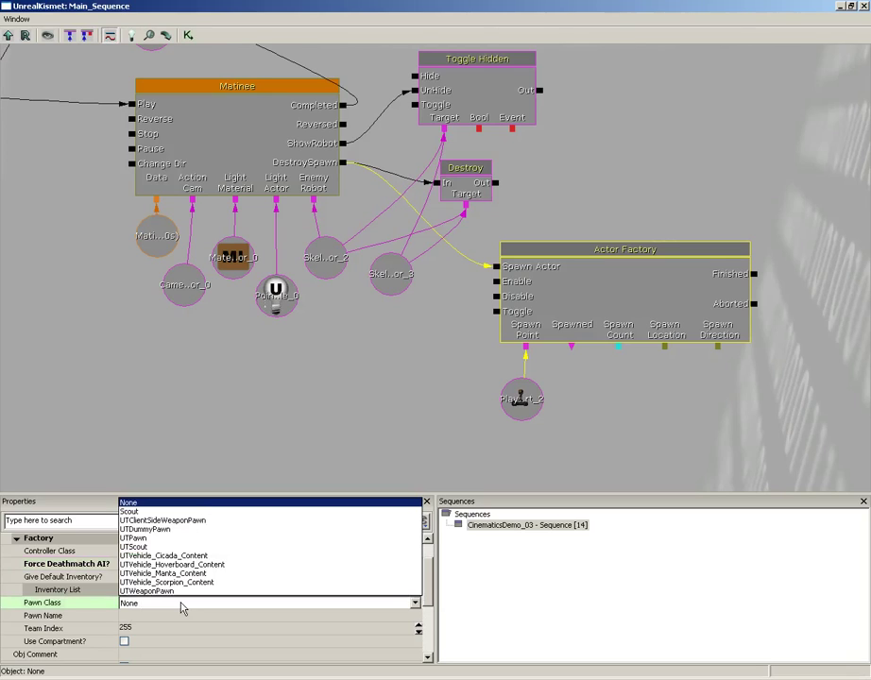
click(156, 539)
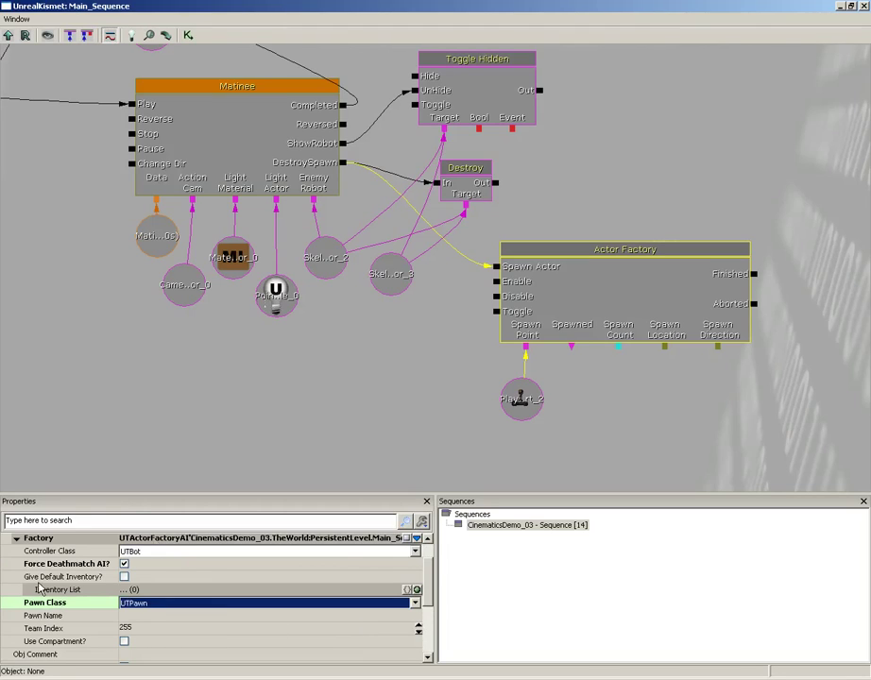
Step: Add an Inventory List item to the AI factory, set it to UTWeap_LinkGun, and close Kismet
click(419, 590)
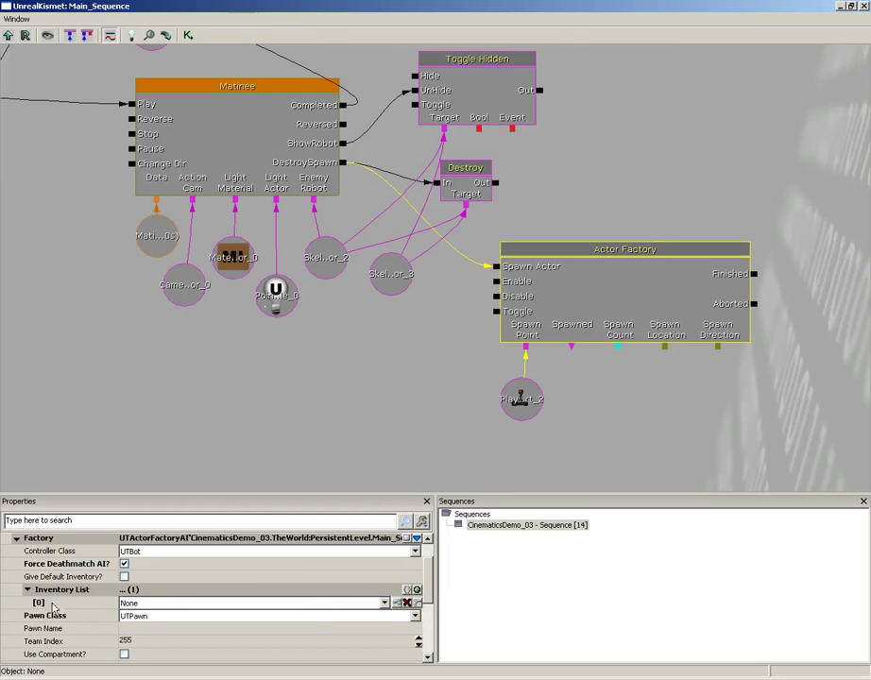
click(148, 606)
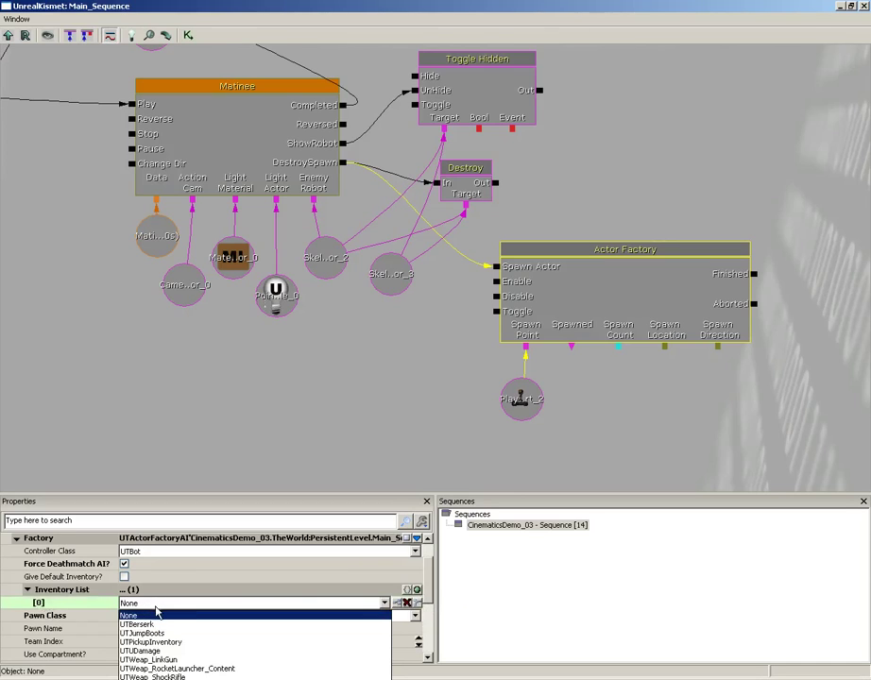
click(173, 661)
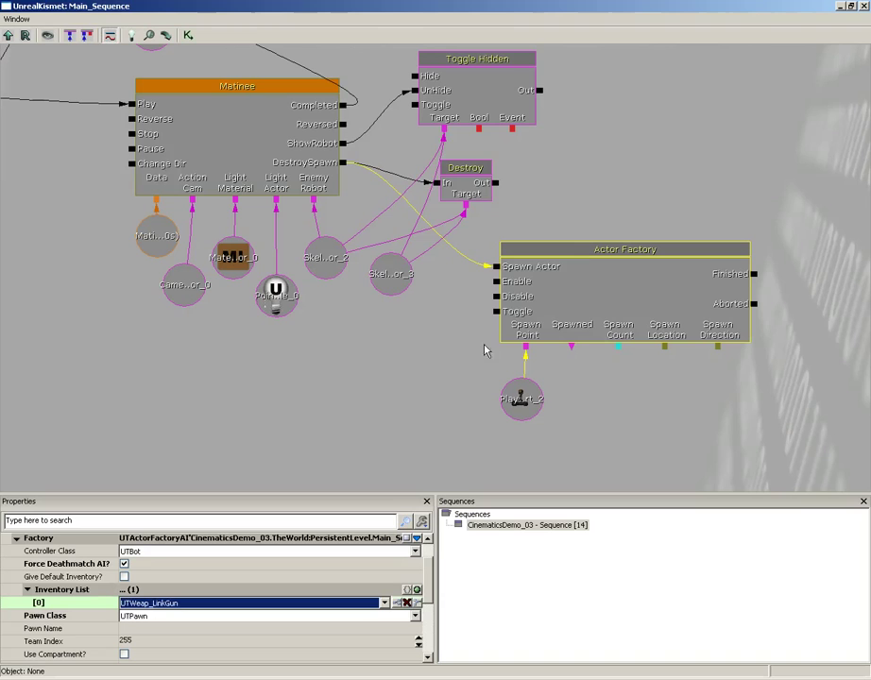
click(864, 7)
Step: Play the level, walk into the dark room to run the cinematic, and look back through the doorway for the spawned robot
right_drag(368, 511, 57, 472)
click(437, 34)
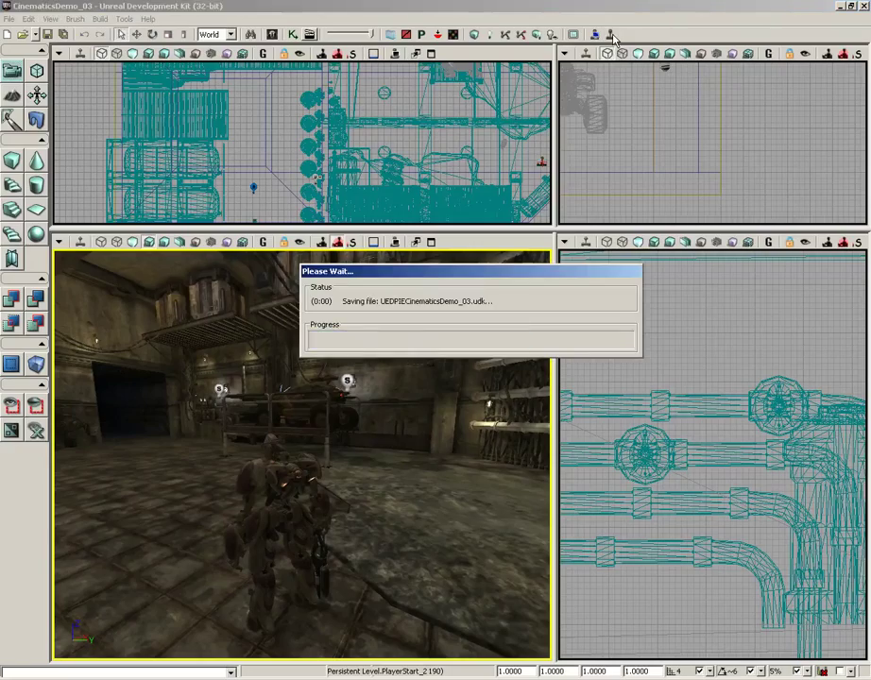
key(w)
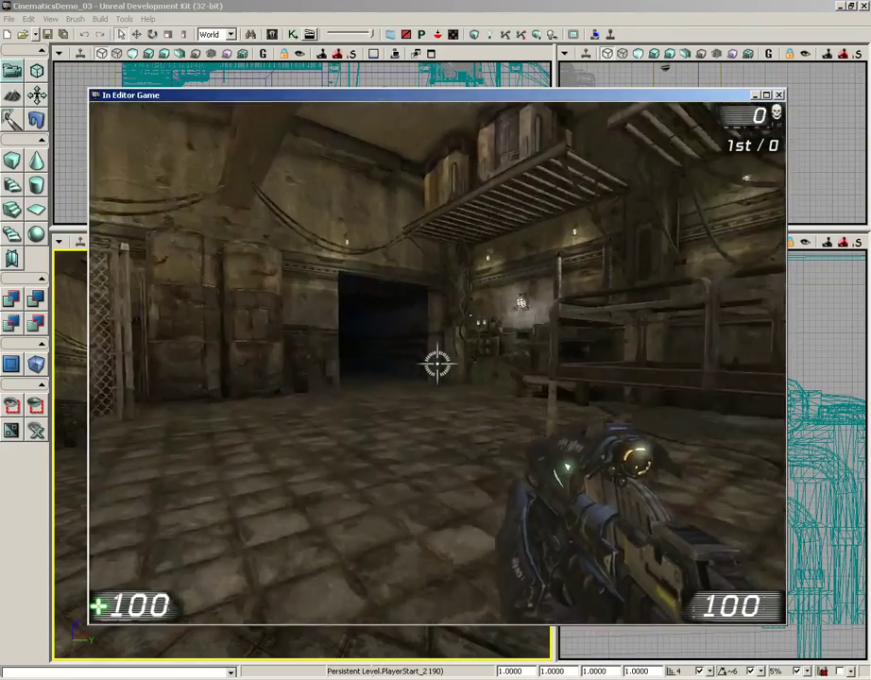
key(w)
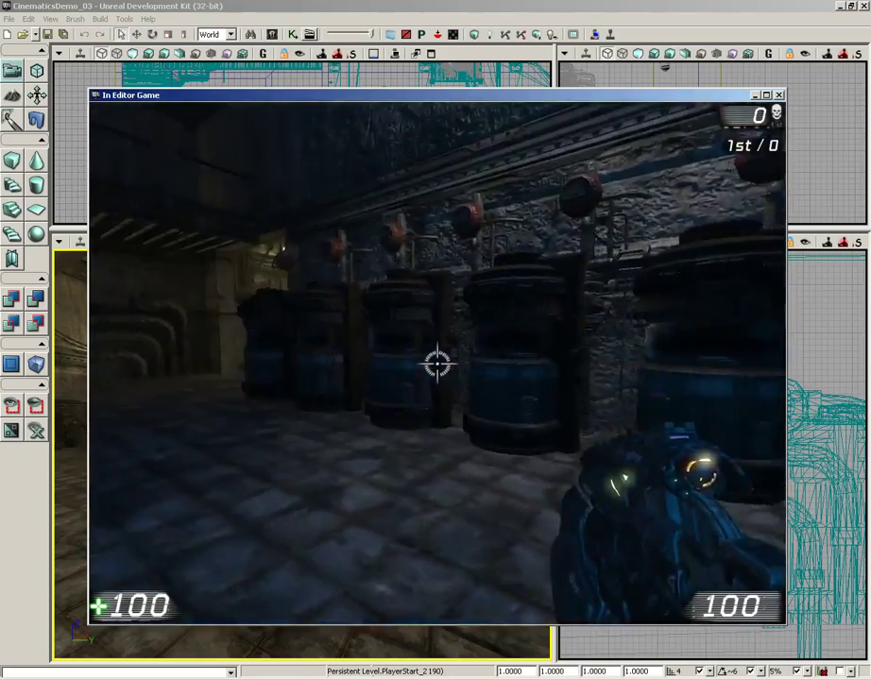
key(w)
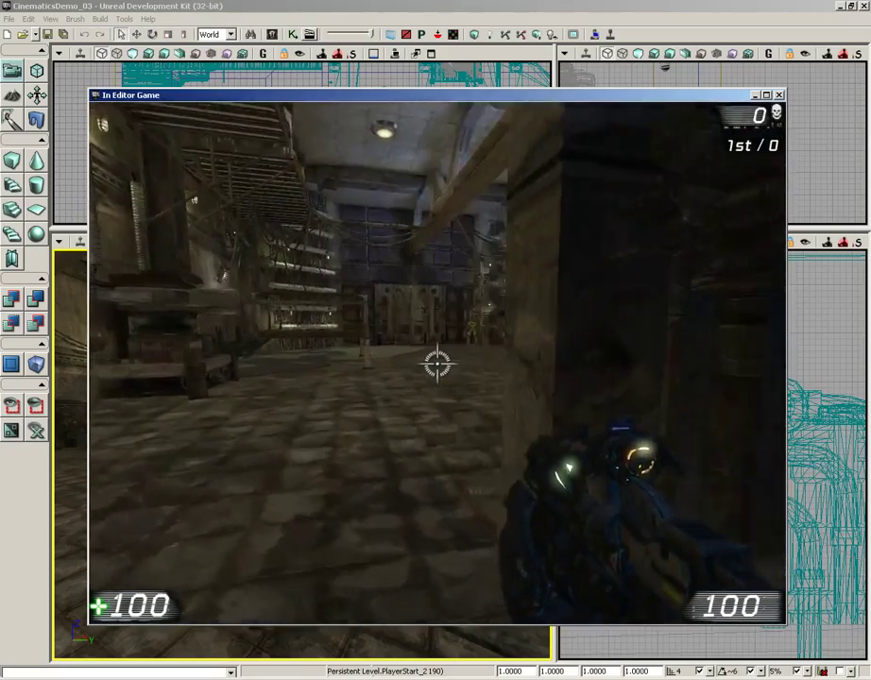
key(w)
key(s)
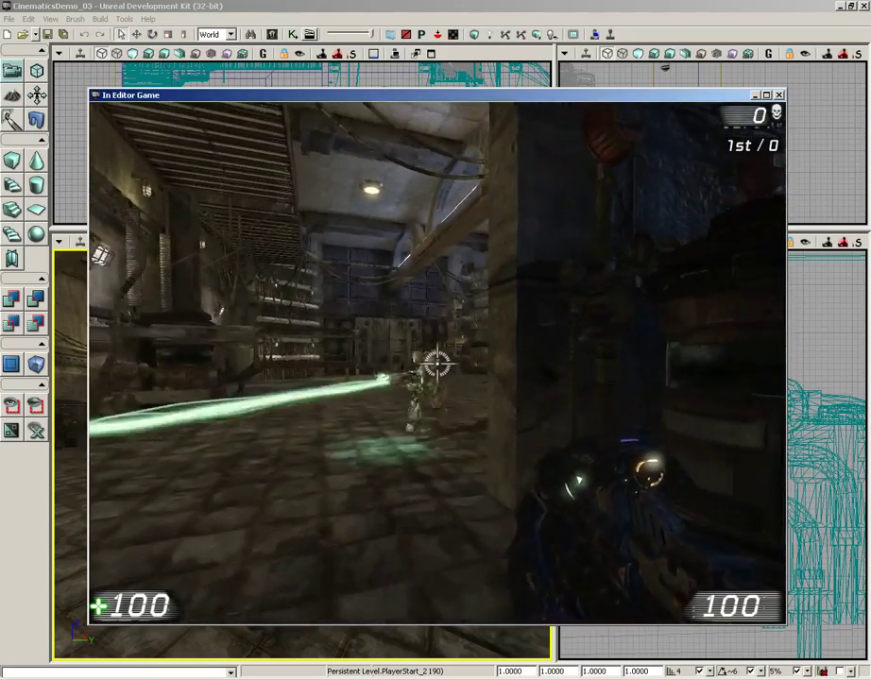
key(s)
Step: Fight the spawned robot in the play session, examine its body on the floor, and end the session
click(437, 364)
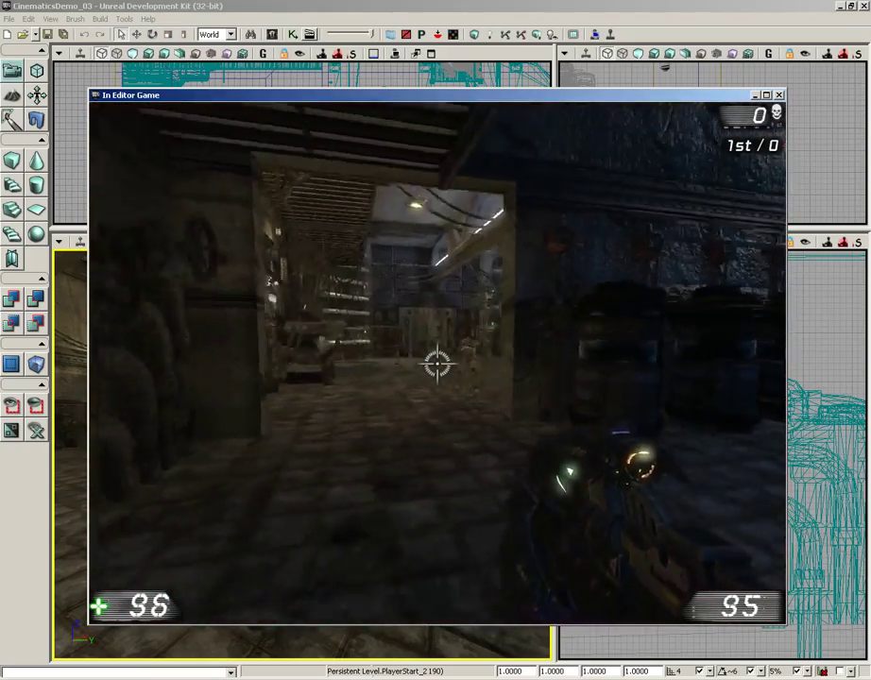
click(438, 364)
key(w)
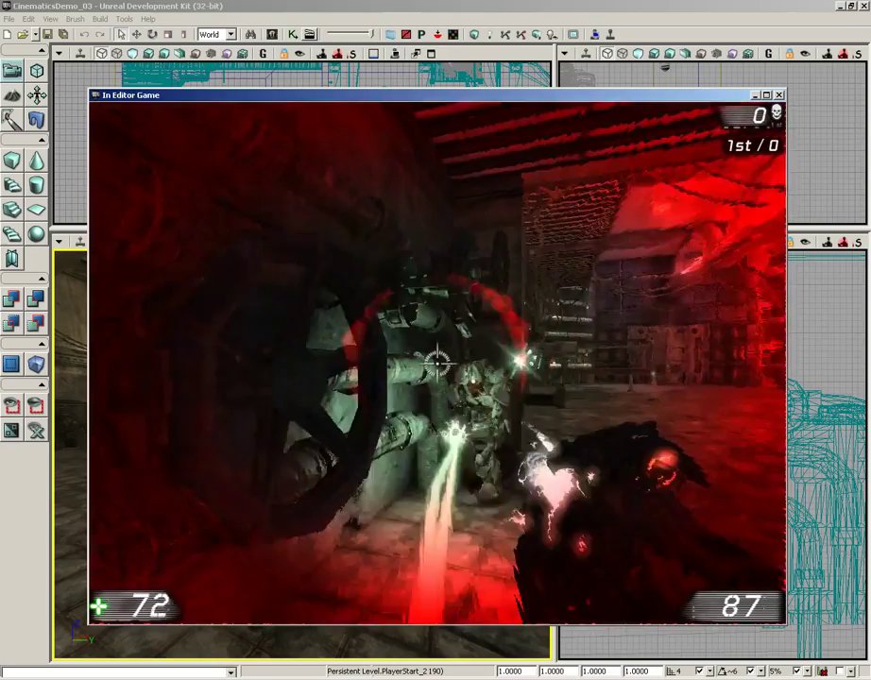
drag(437, 363, 437, 363)
key(w)
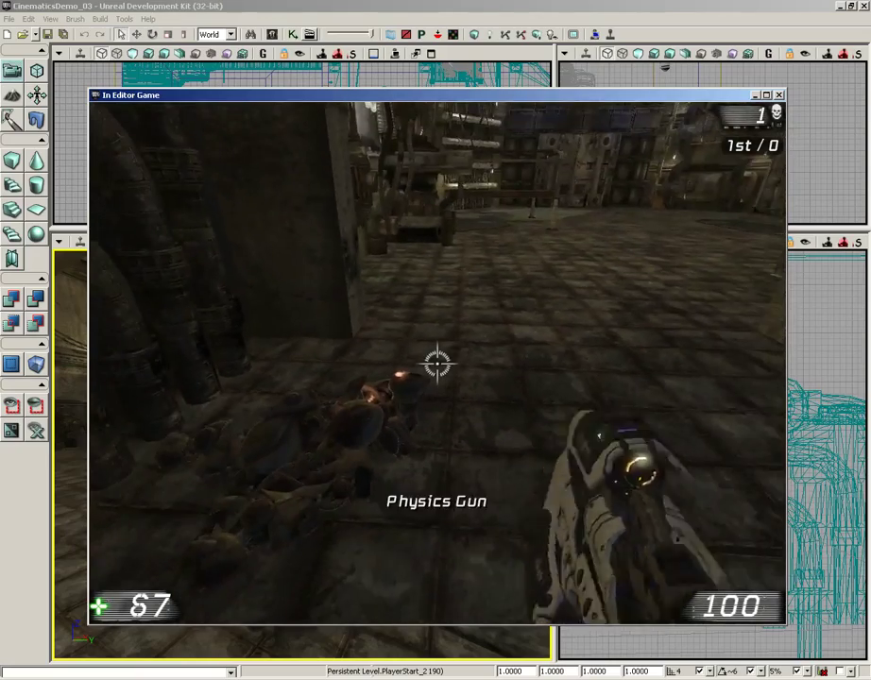
click(437, 363)
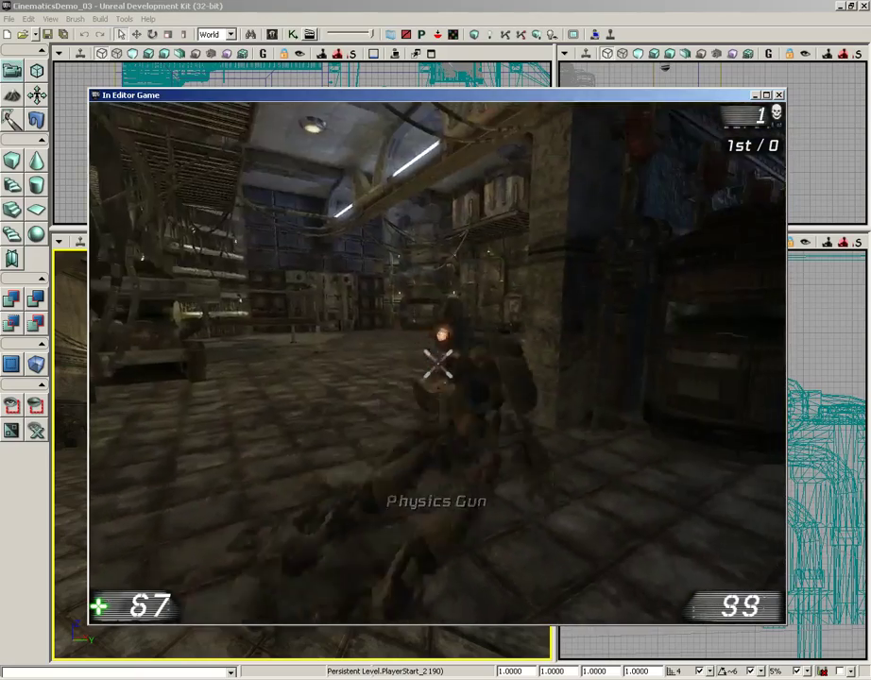
right_drag(438, 364, 438, 363)
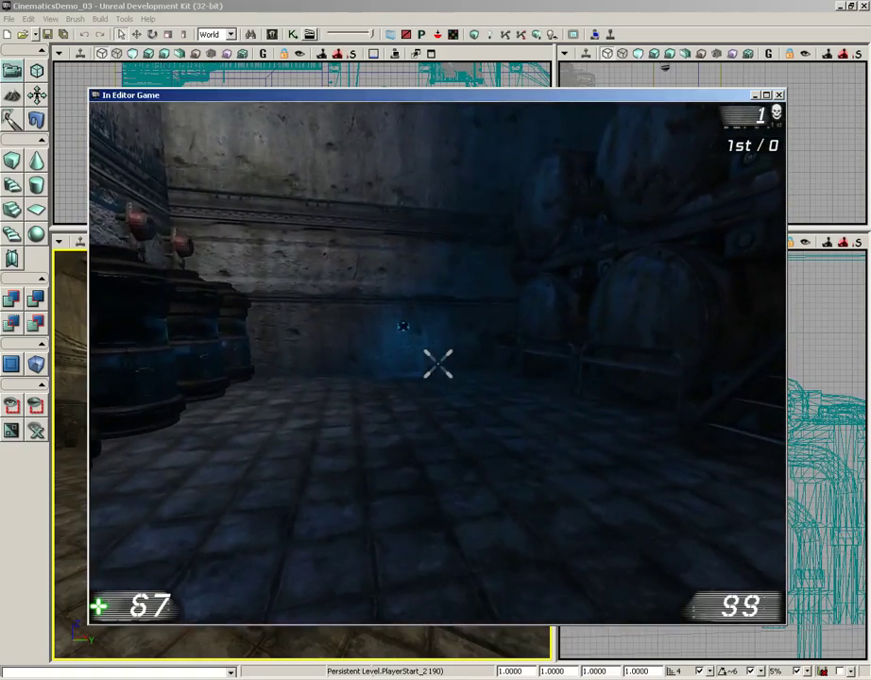
key(Escape)
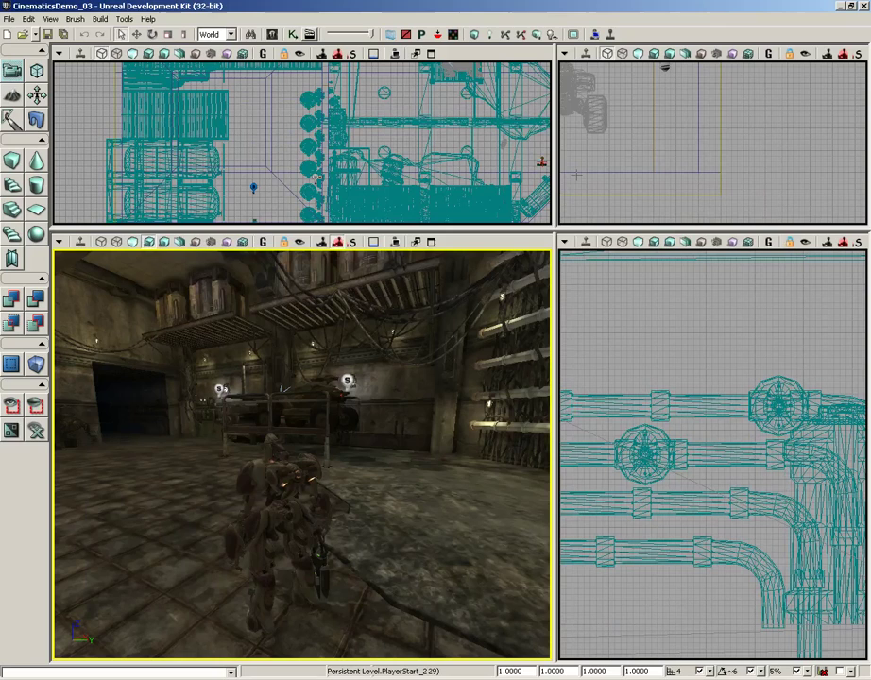